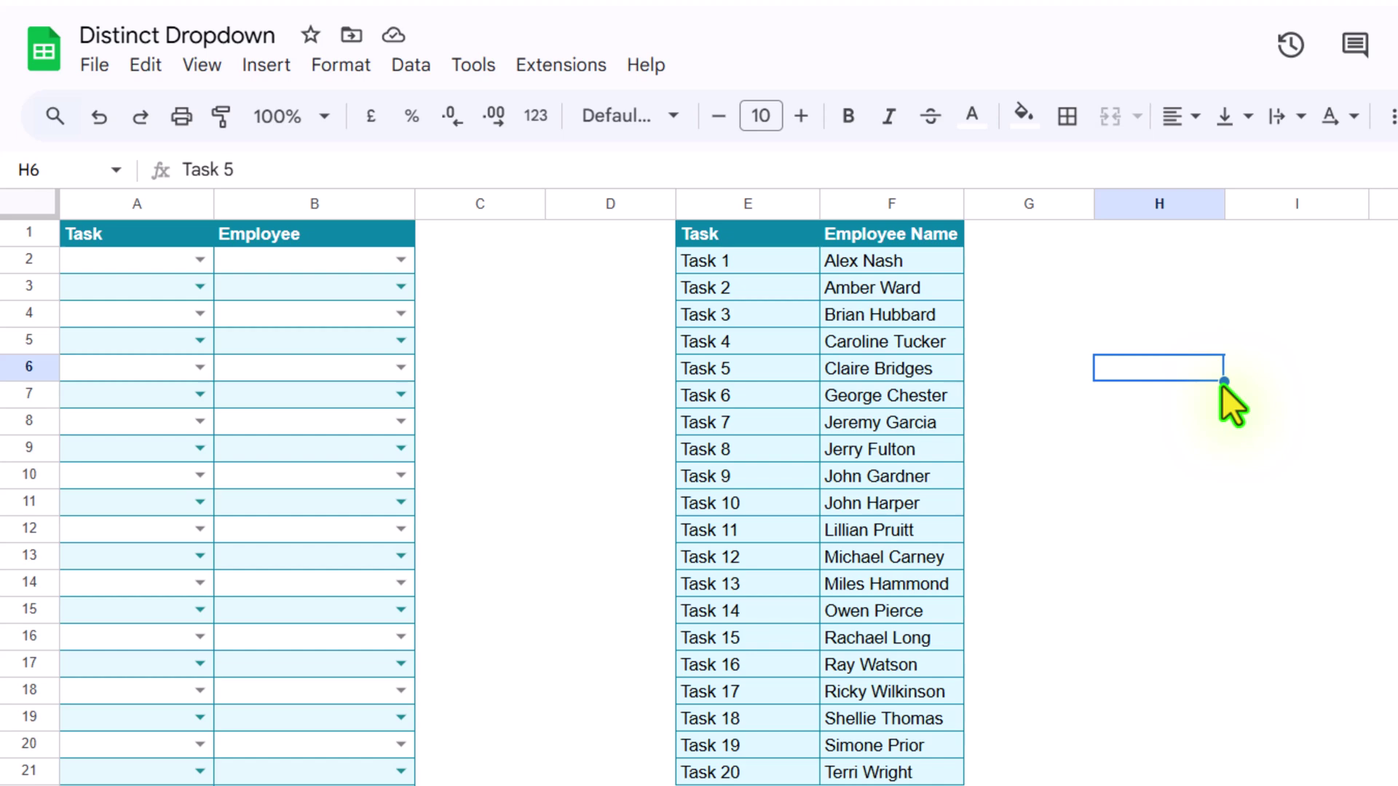
Pick Task 5 in A2 and assign an employee to it in B2
left_click(200, 260)
left_click(125, 424)
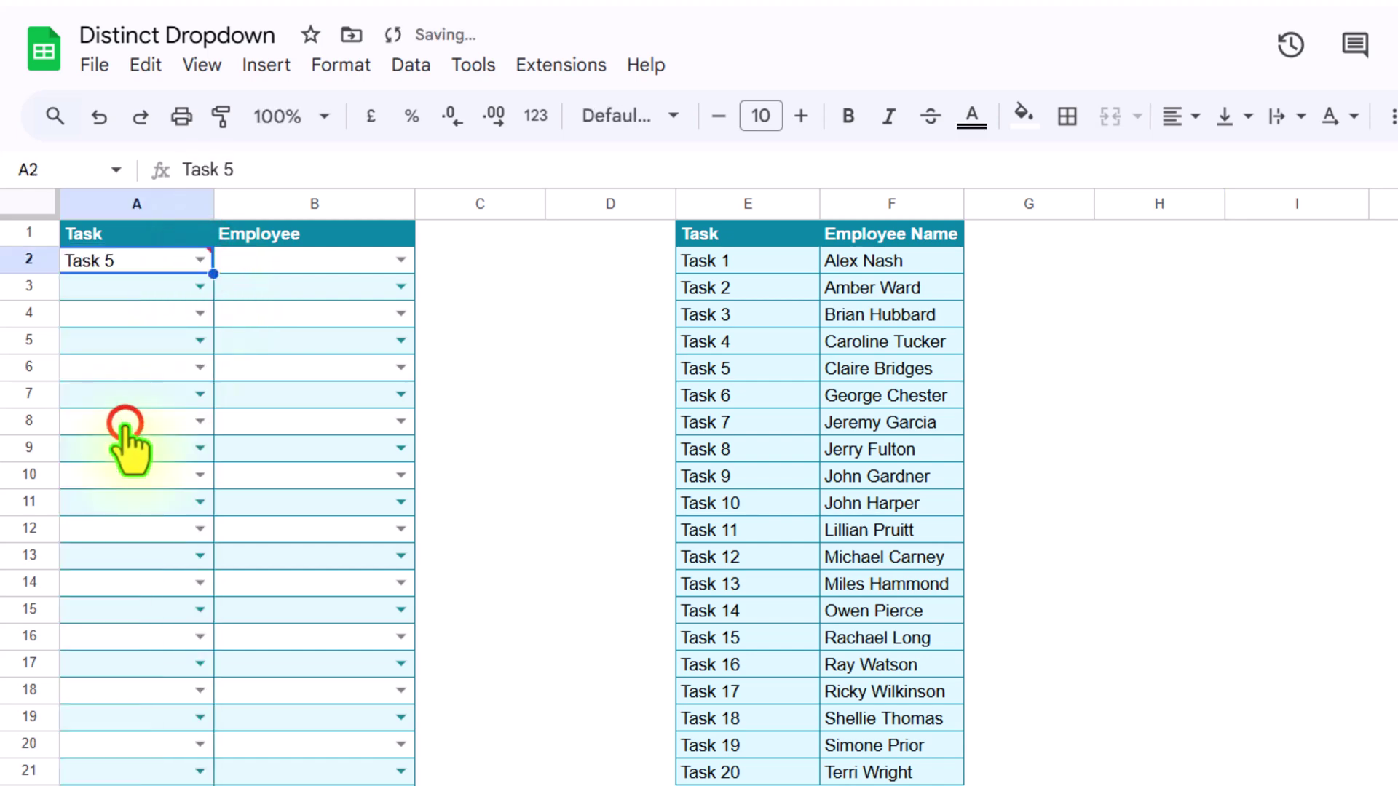
left_click(401, 260)
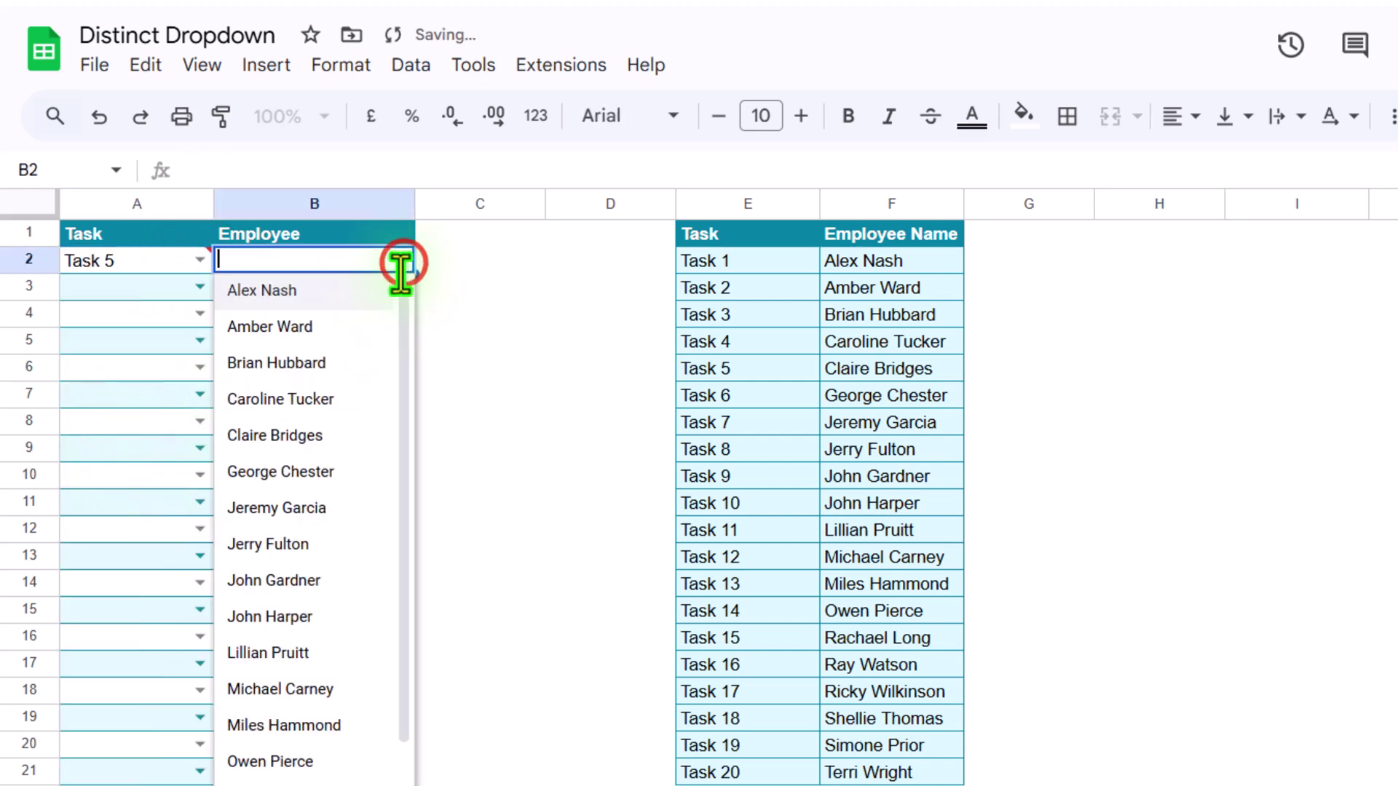
left_click(300, 546)
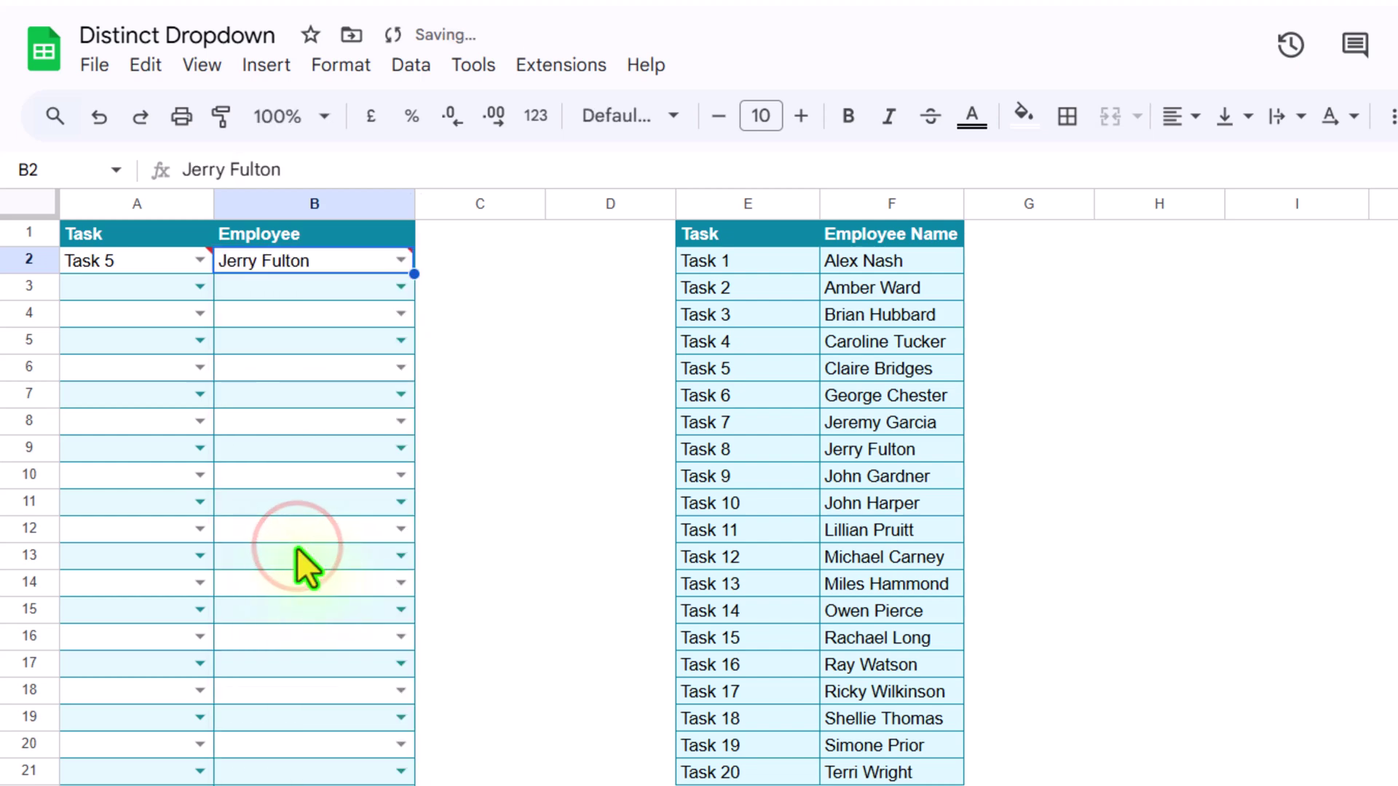
Choose Task 2 in A3 with an employee in B3, showing used entries missing from later lists
left_click(199, 287)
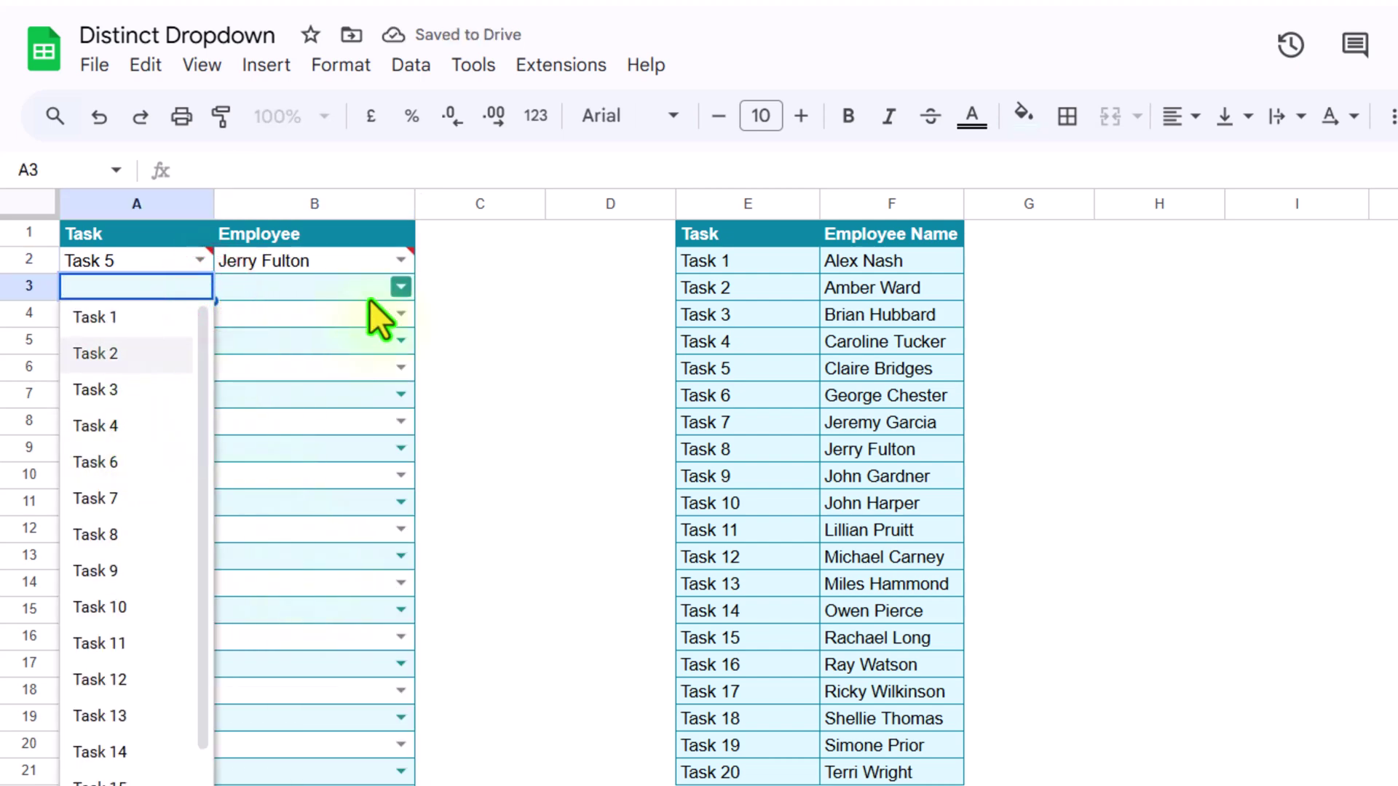
left_click(400, 287)
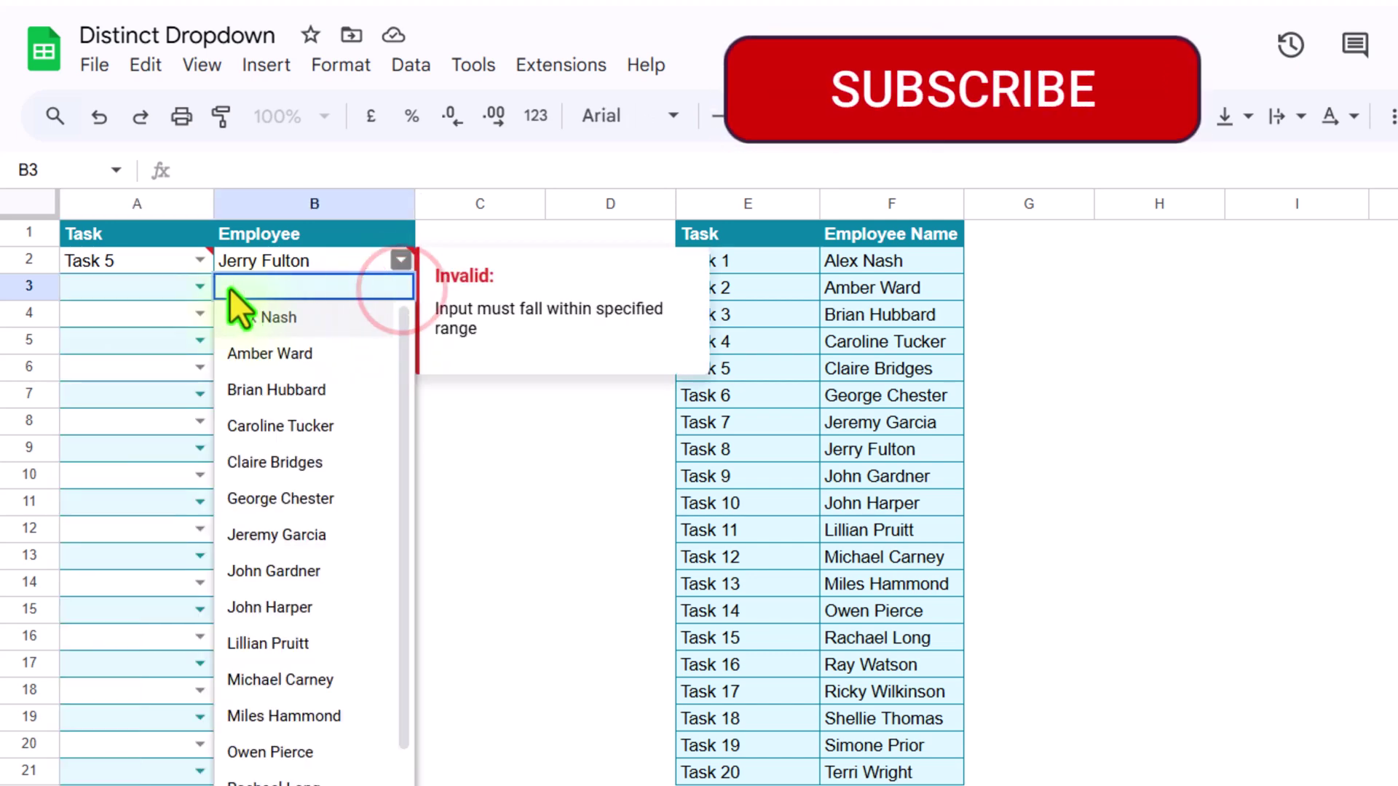
left_click(199, 287)
left_click(154, 352)
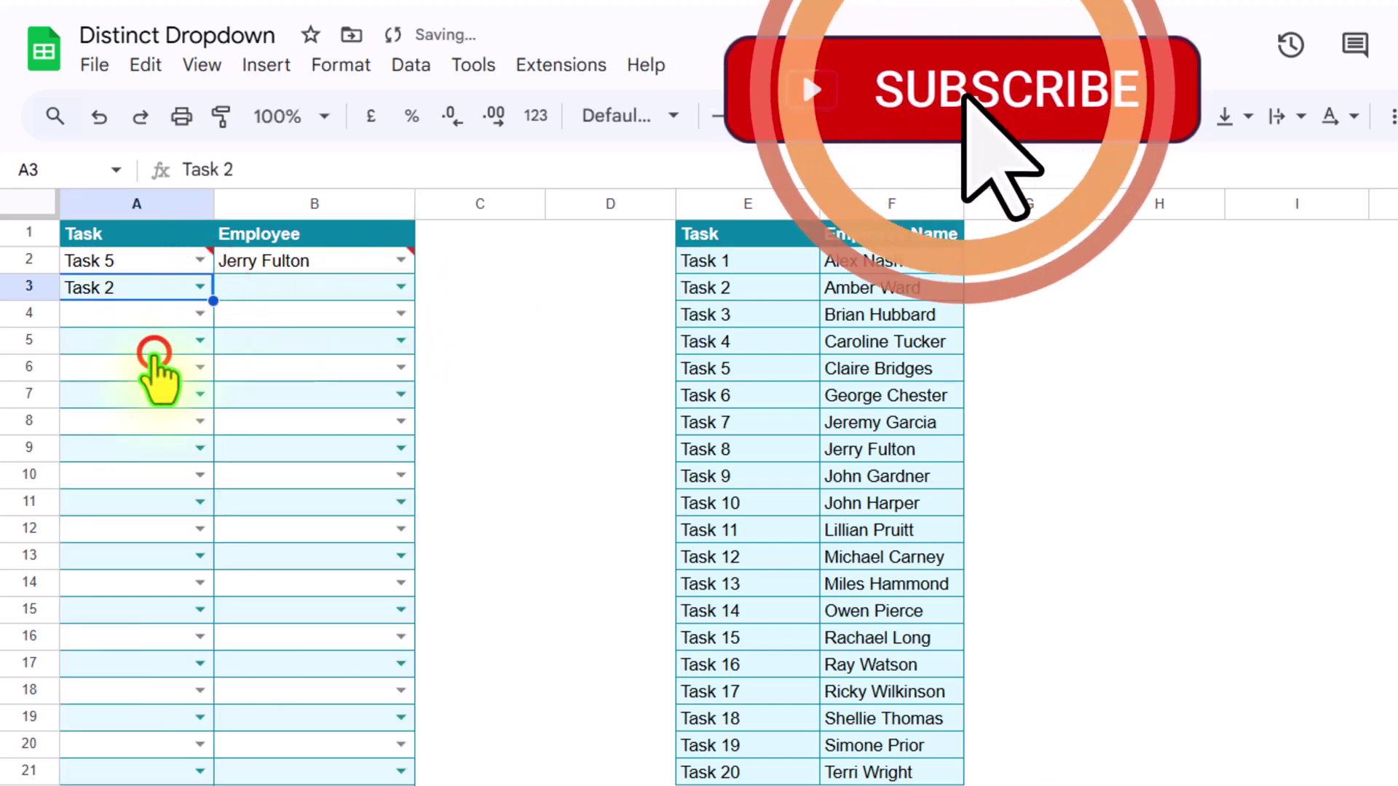
left_click(195, 313)
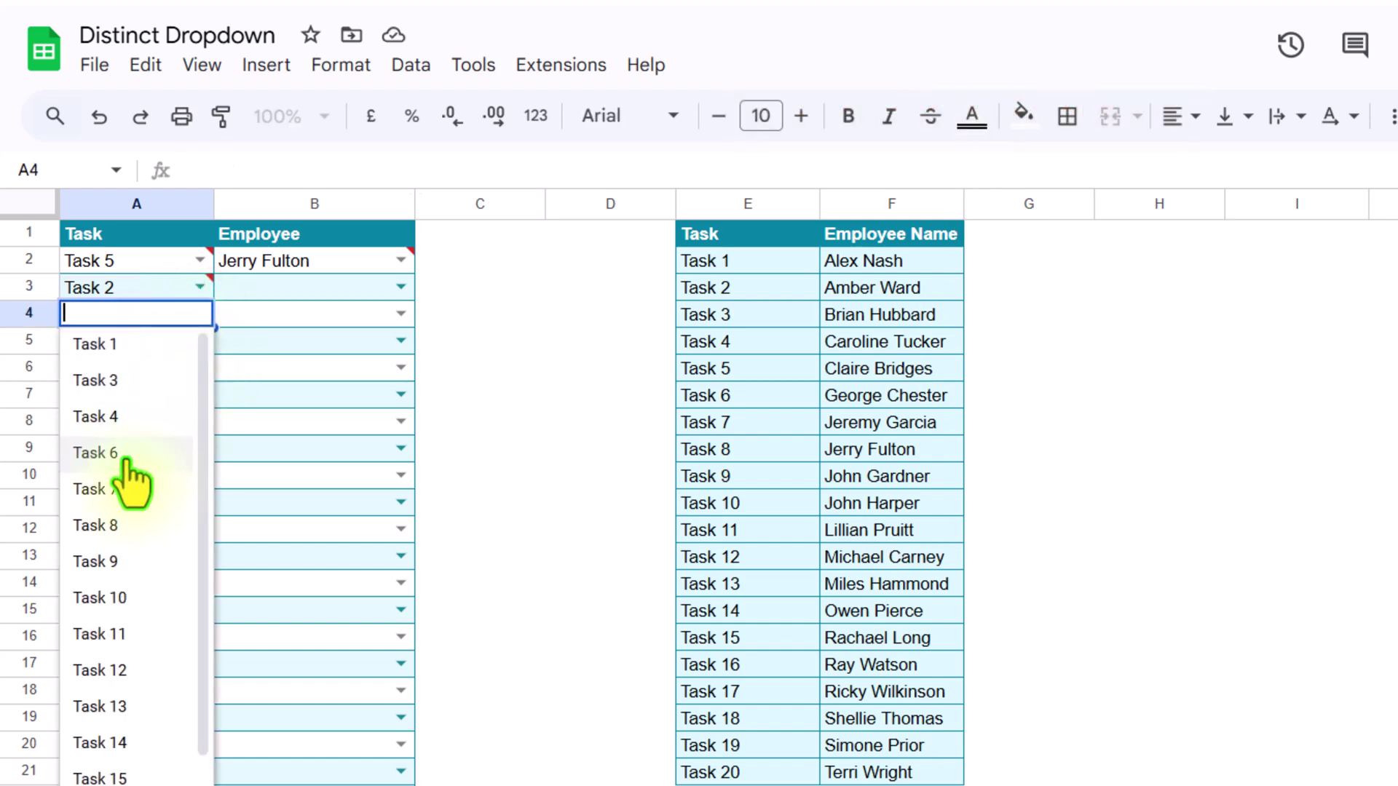
left_click(401, 287)
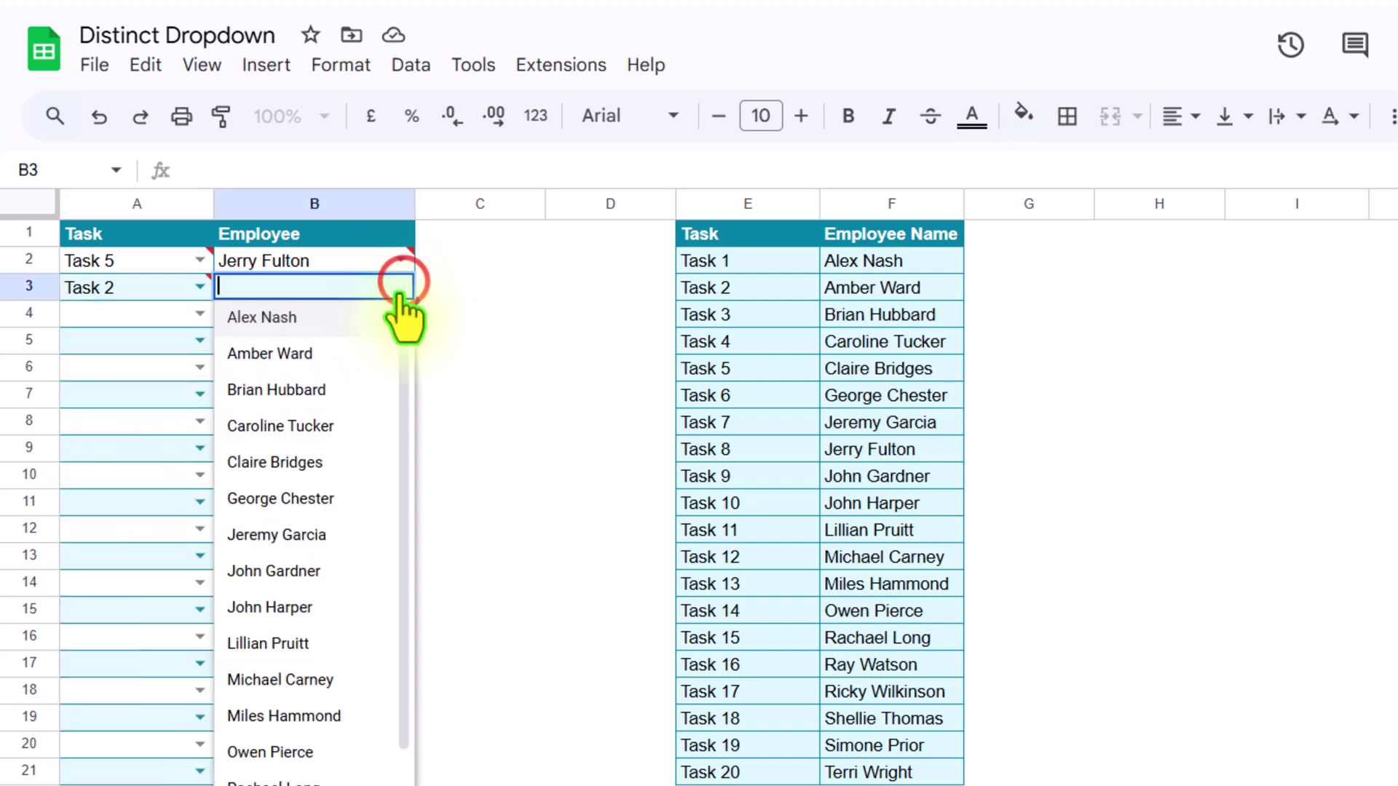
left_click(285, 538)
left_click(397, 317)
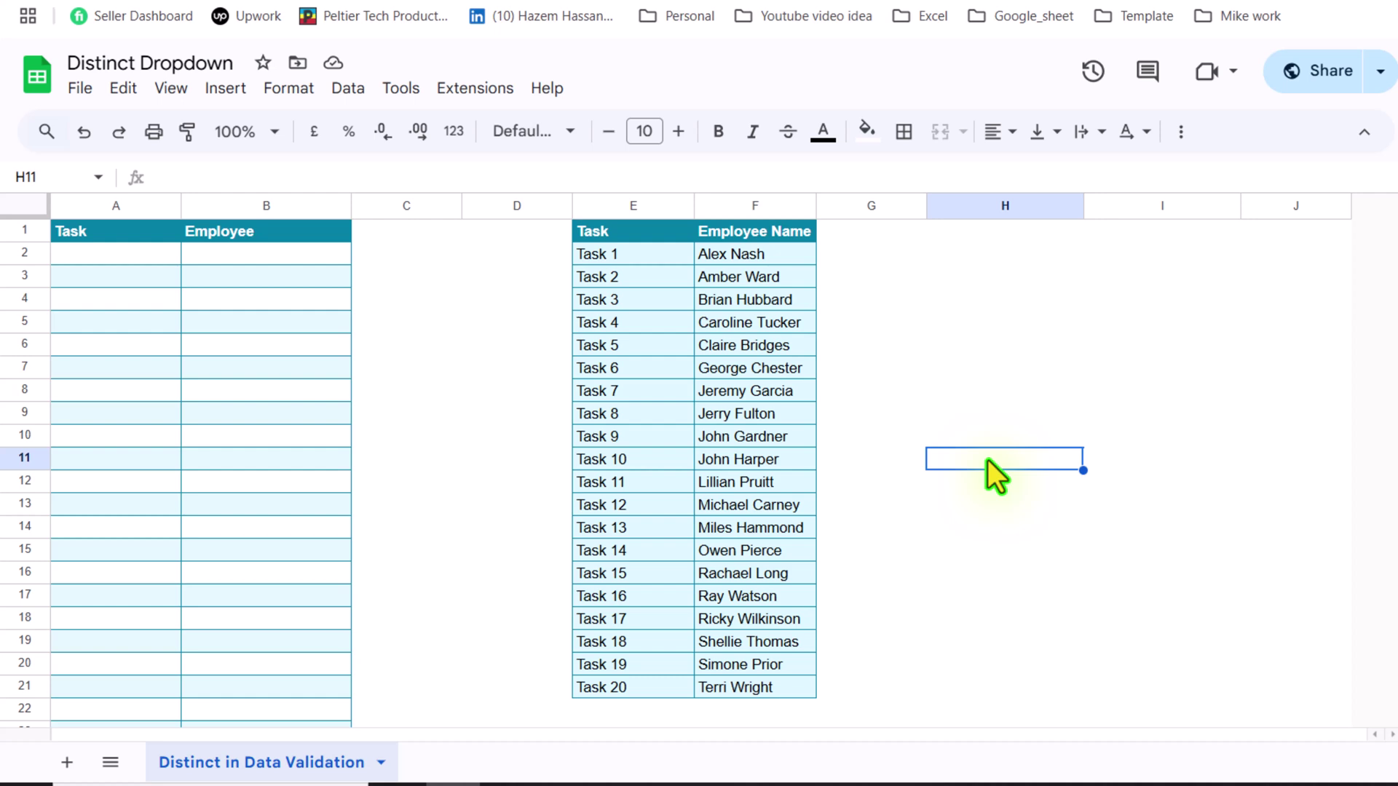
Copy the Task and Employee Name headers from E1:F1 into H1:I1
left_click_drag(663, 230, 712, 229)
key("ctrl+c")
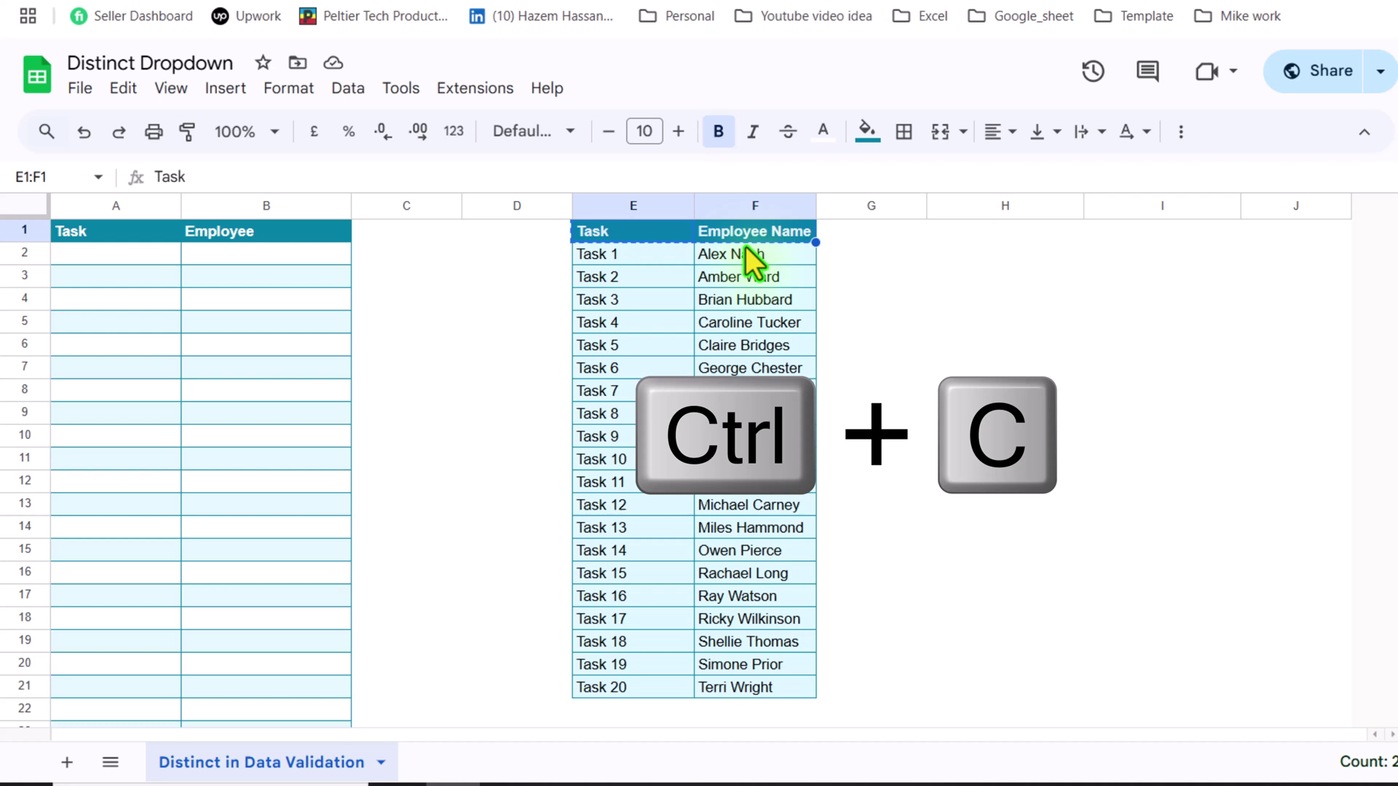
left_click(950, 238)
key("ctrl+v")
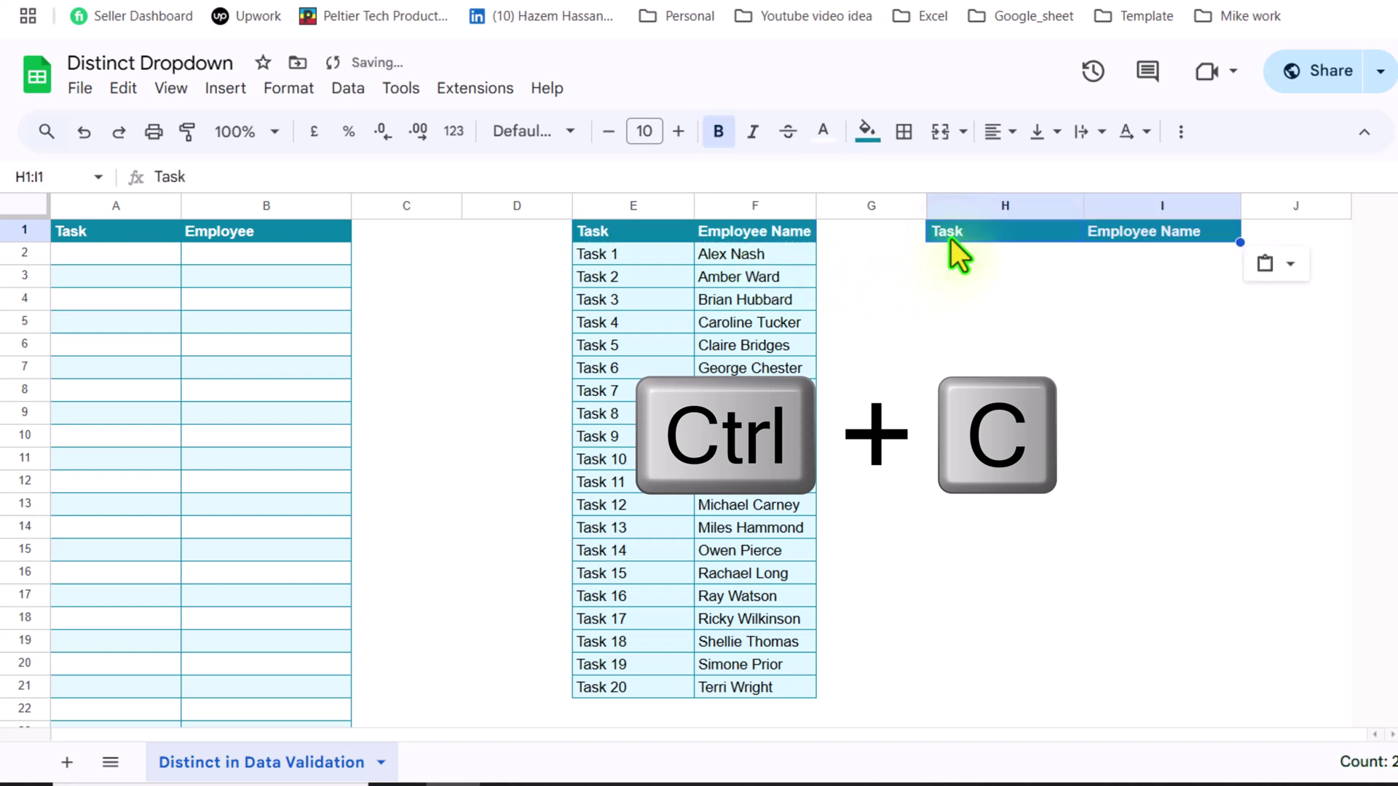
key("Down")
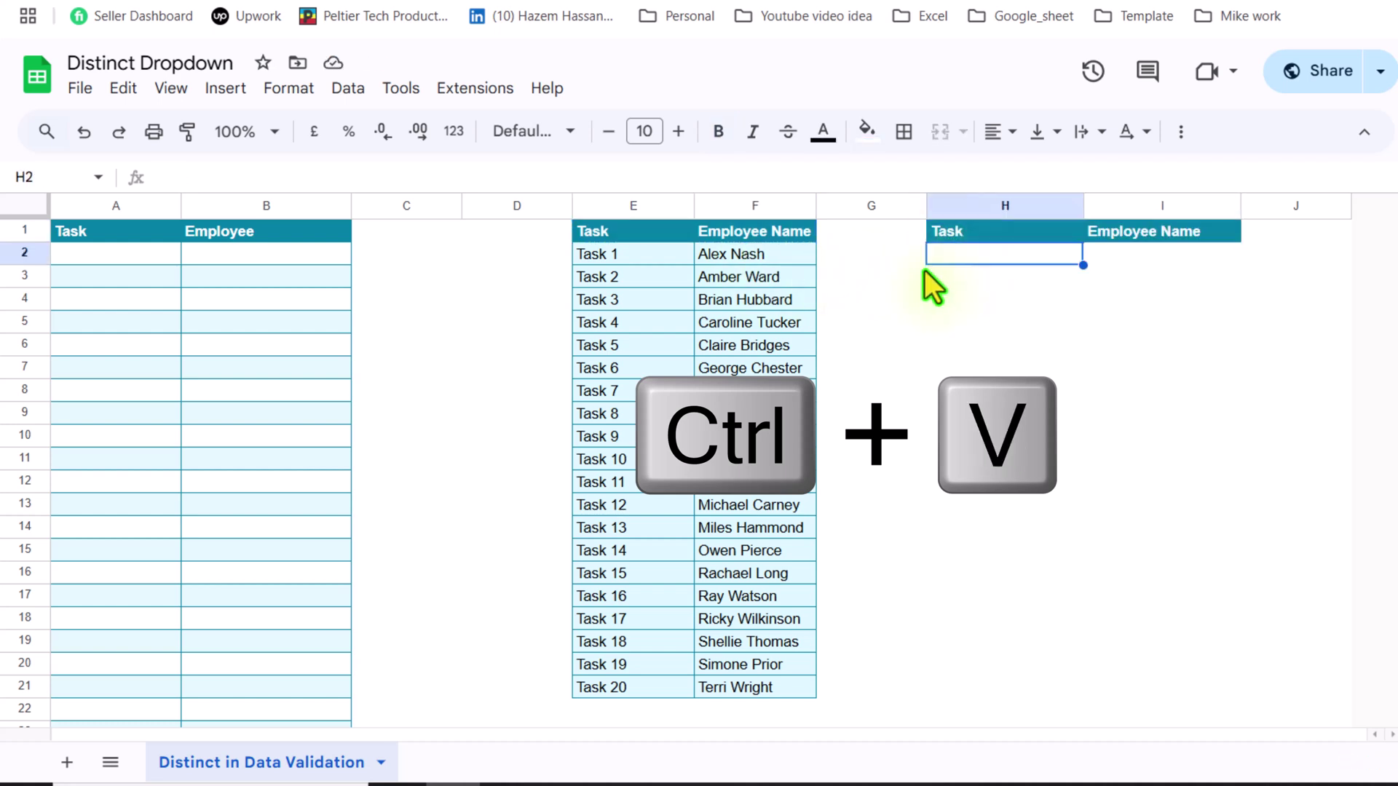
Enter =vstack(A2:A,E2:E) in H2 to stack chosen tasks above the full task list
type("=vstac")
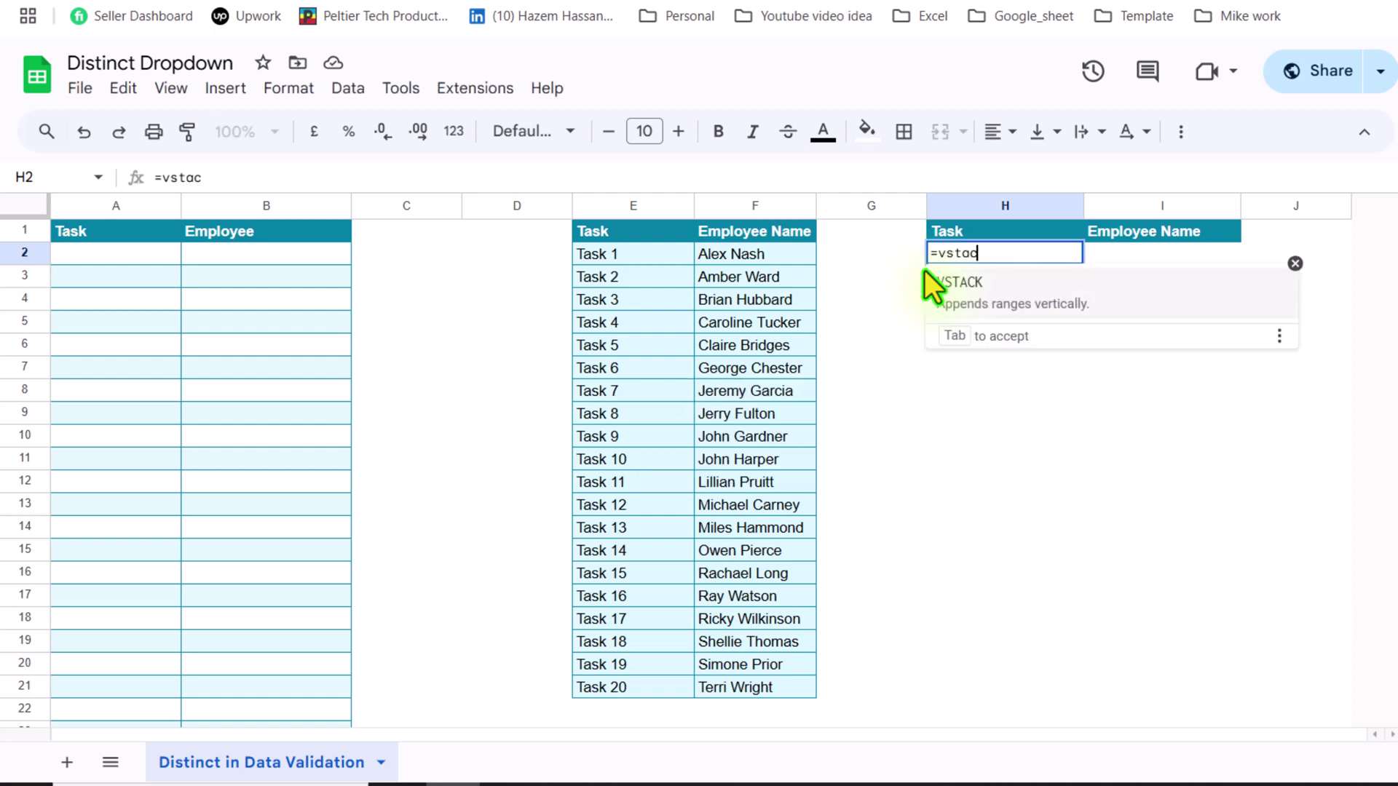
type("k(")
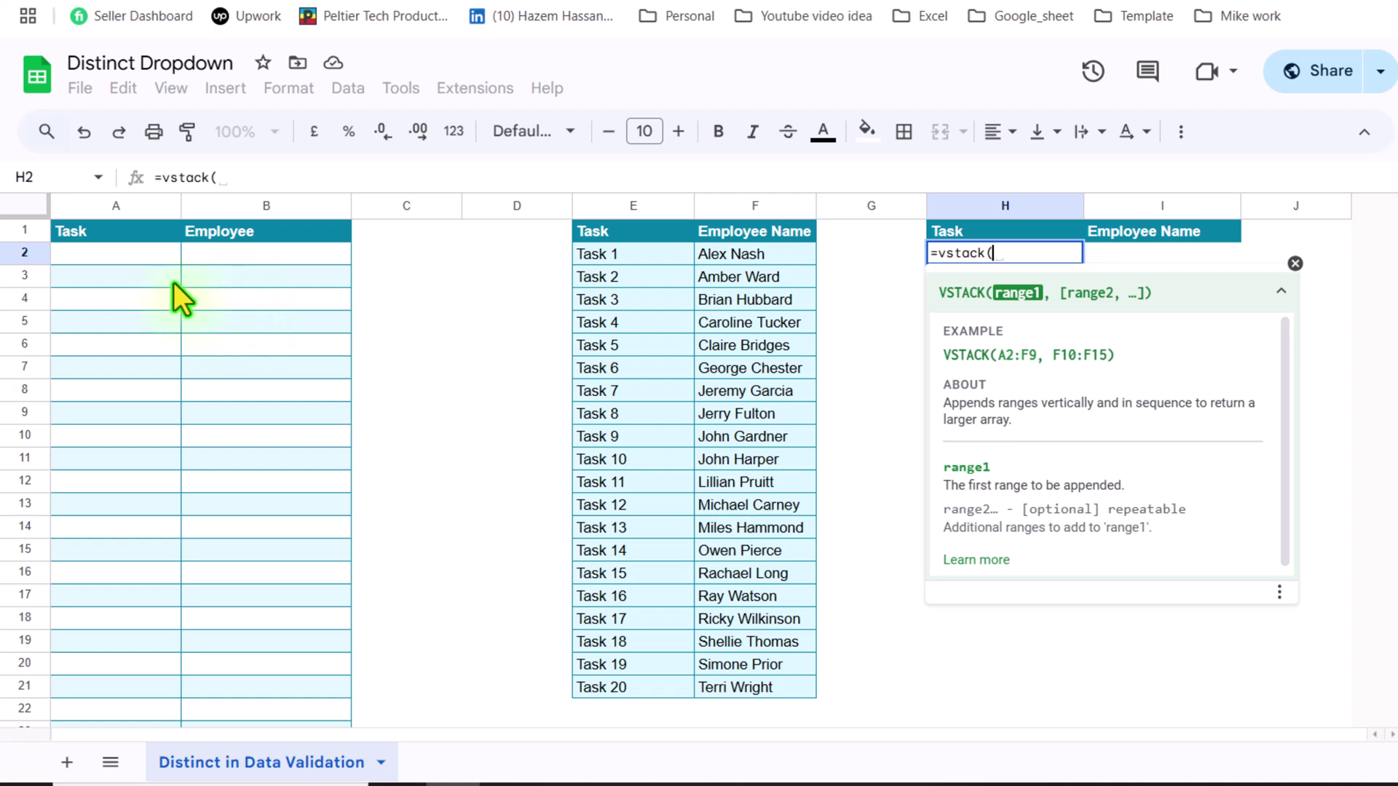
left_click(134, 254)
left_click_drag(134, 253, 149, 433)
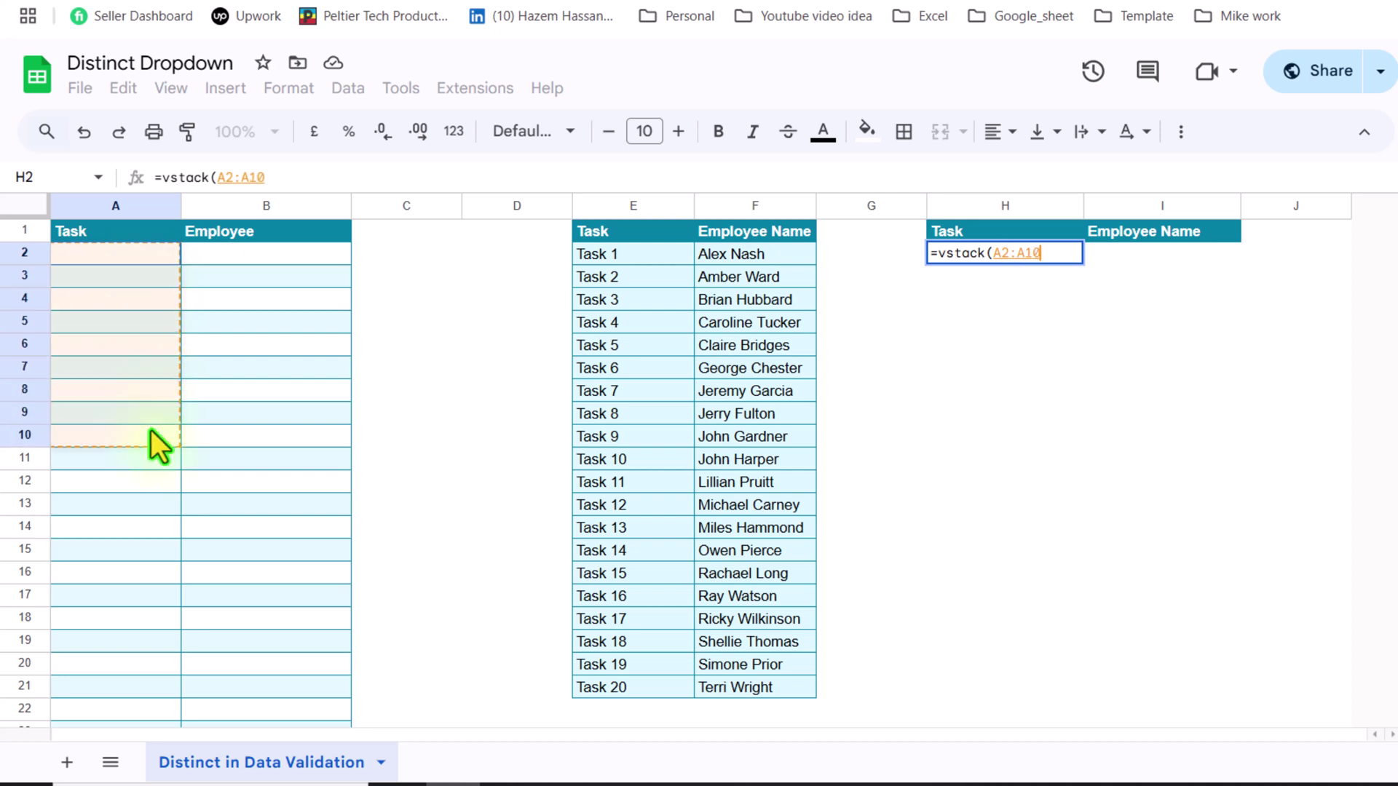
left_click(308, 175)
key("BackSpace")
key("BackSpace")
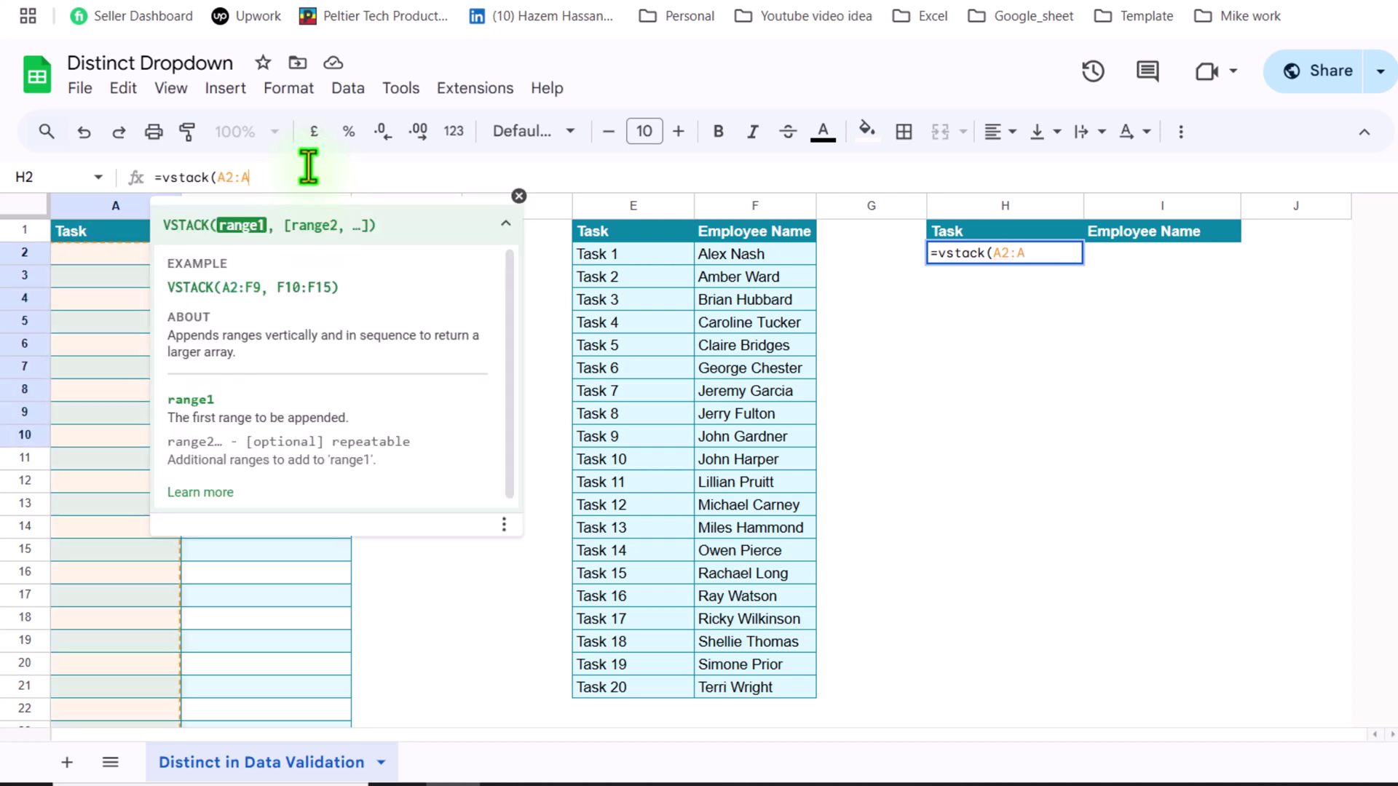
type(",")
left_click_drag(620, 255, 634, 361)
key("BackSpace")
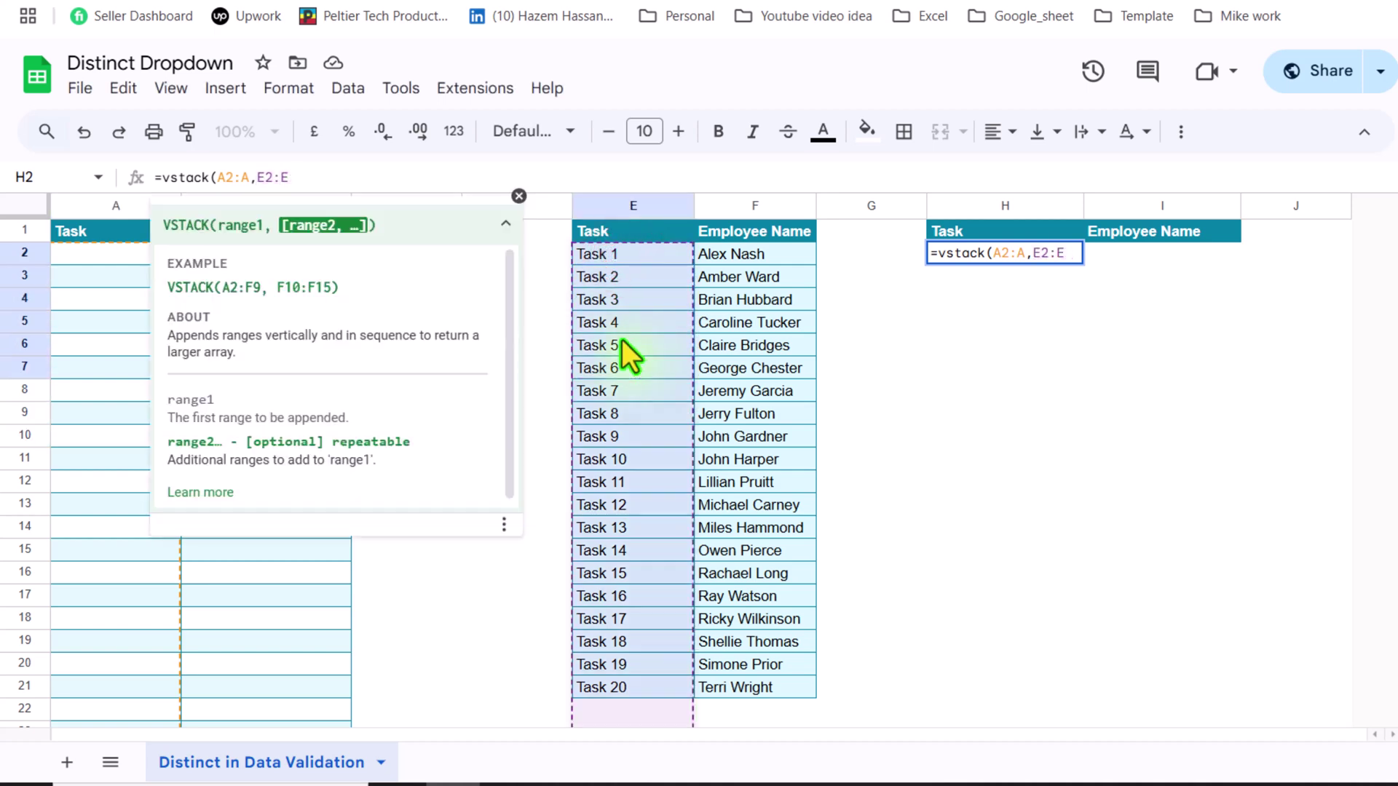
type(")")
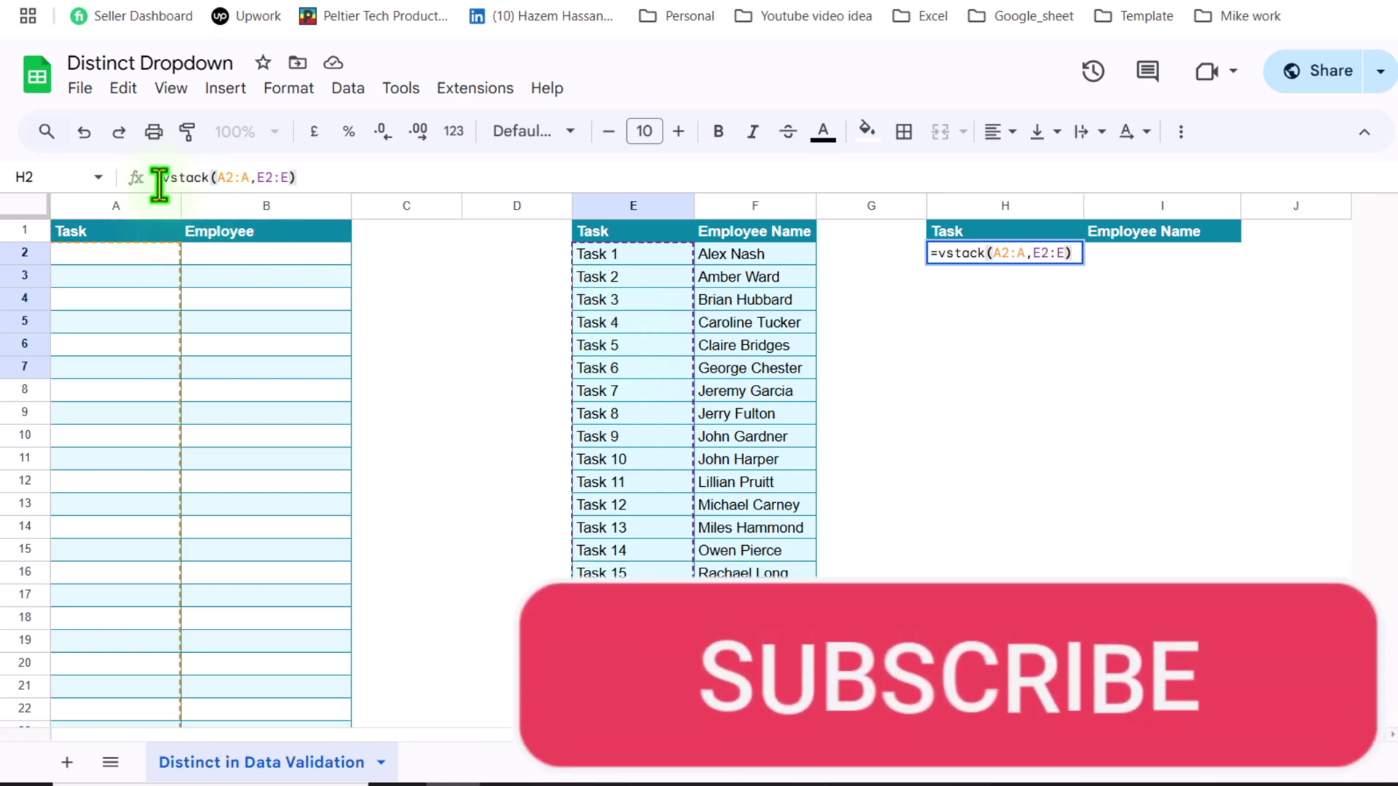
Change H2 to =UNIQUE(vstack(A2:A,E2:E),,true) so column H lists Task 1 through Task 20
left_click(159, 179)
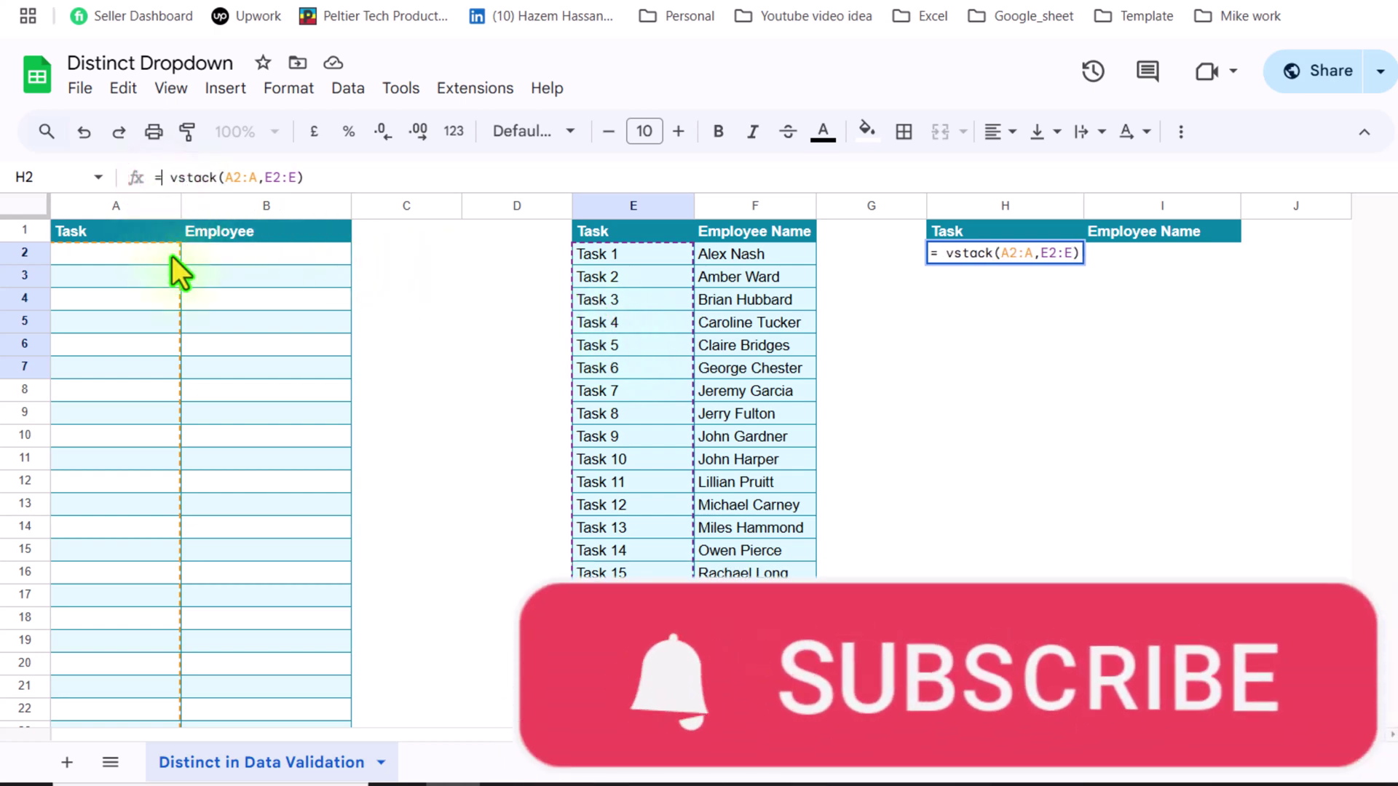
key("Left")
type("un")
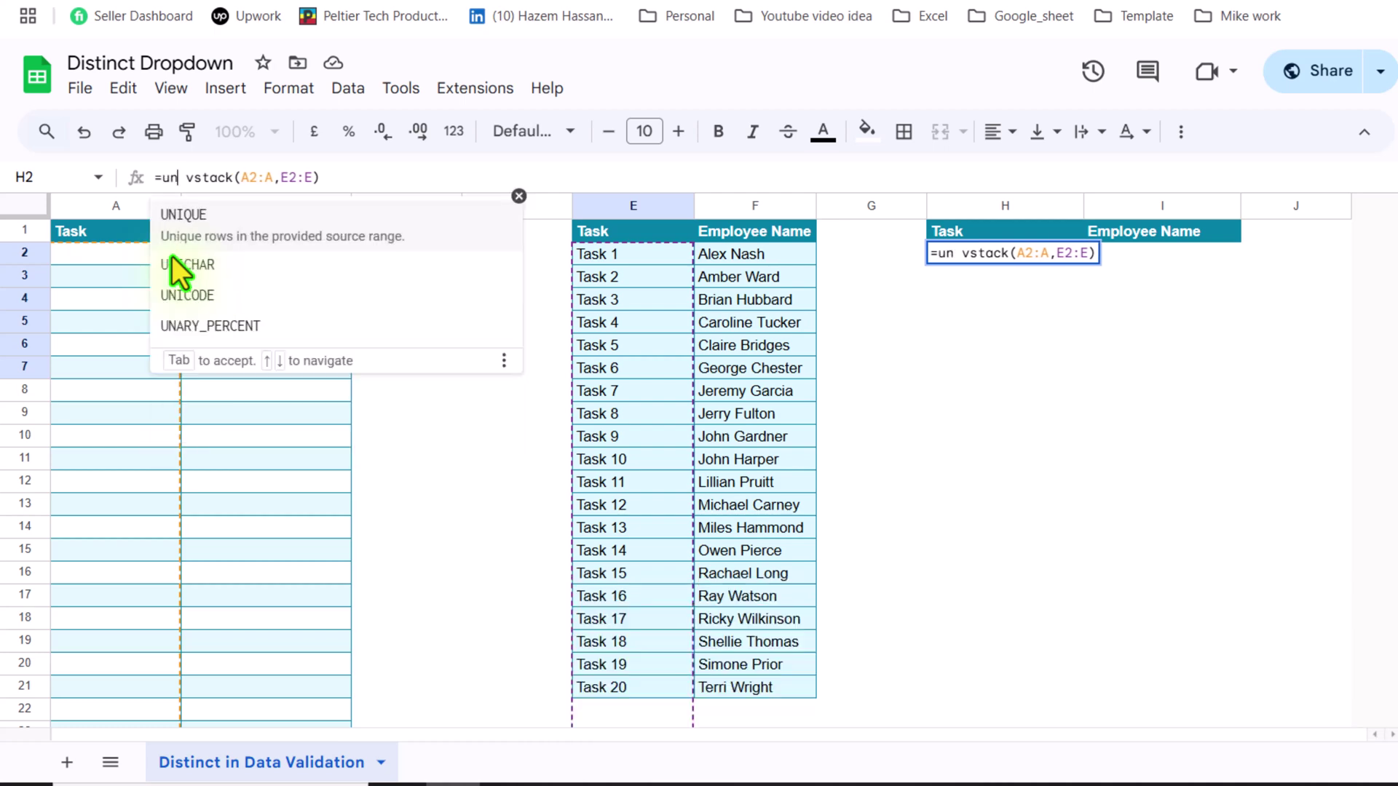
left_click(183, 217)
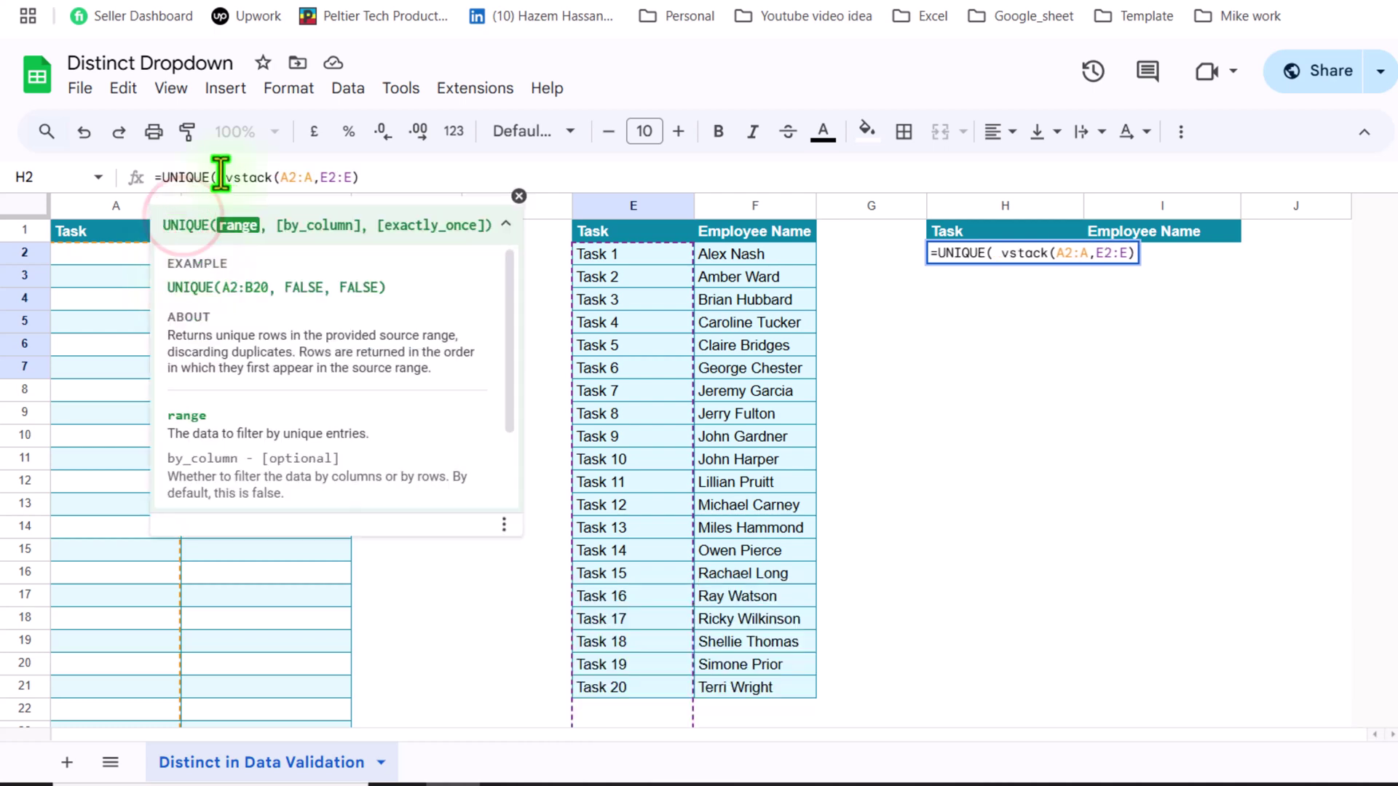
left_click_drag(221, 177, 381, 182)
left_click(386, 178)
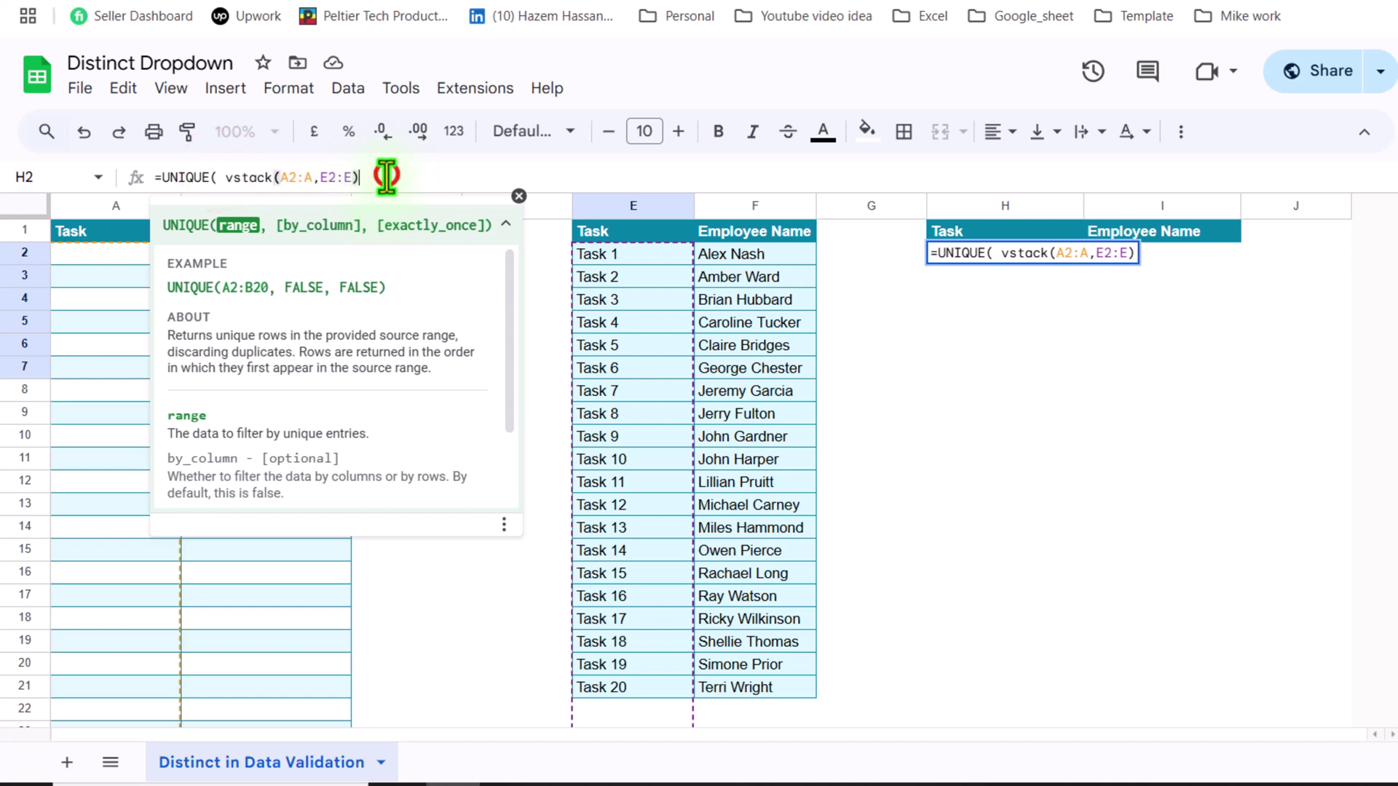
type(",")
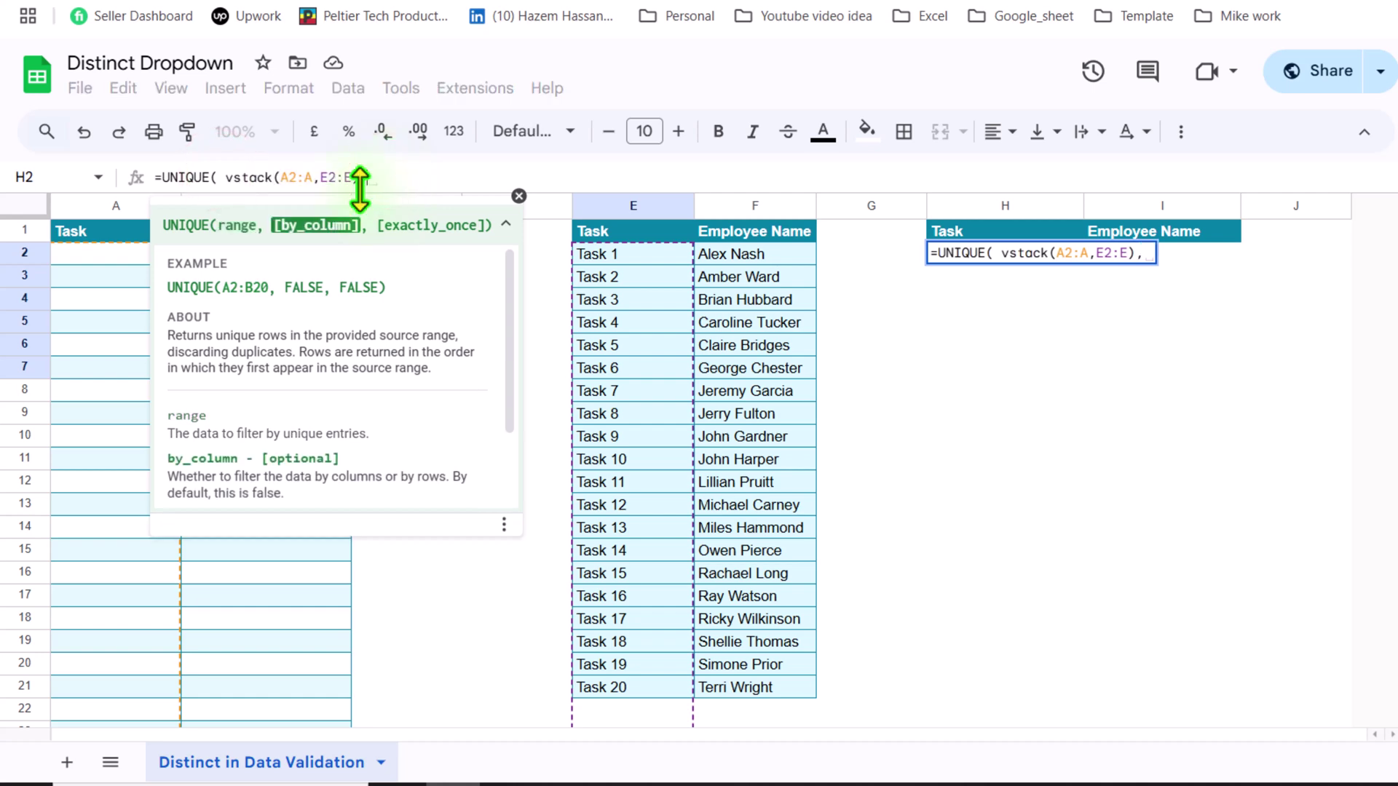
type(",")
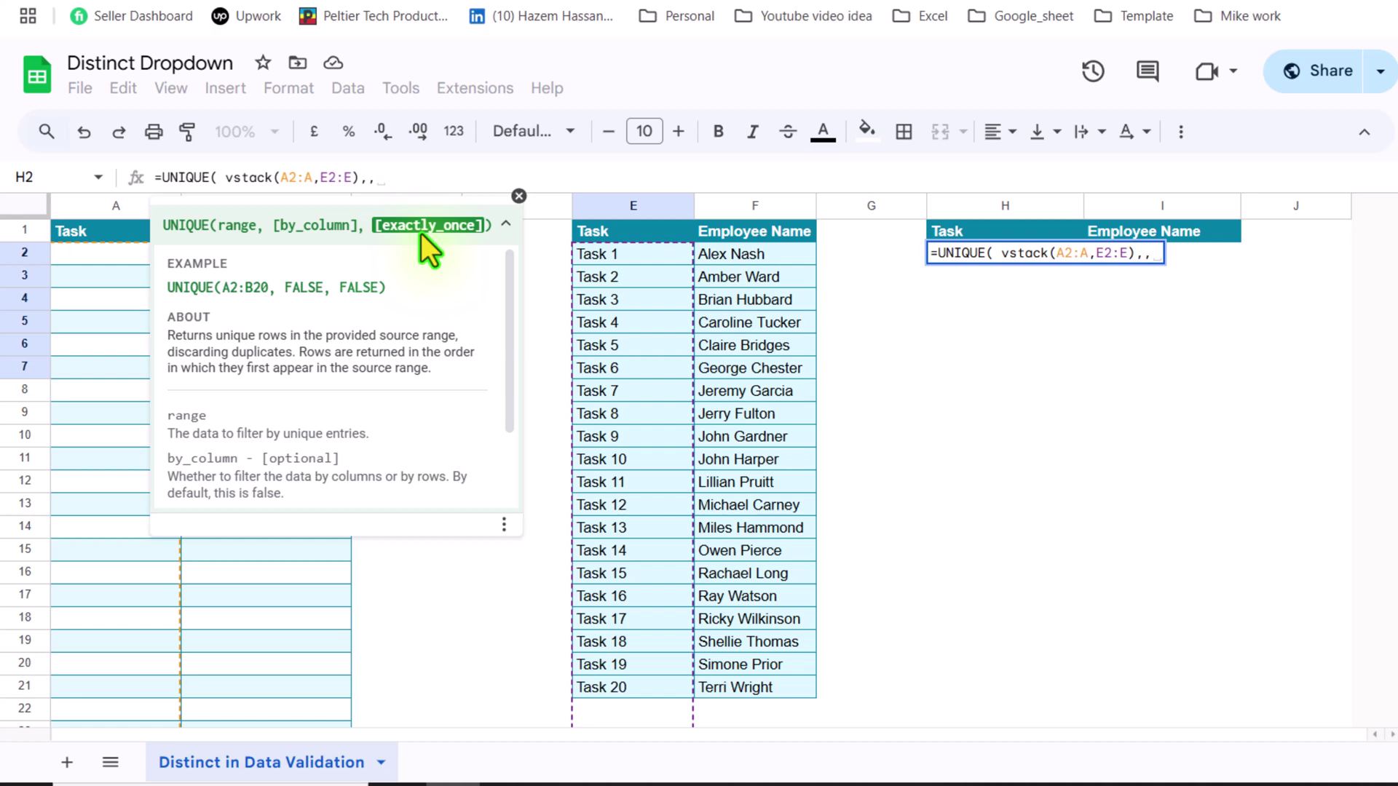
type("true")
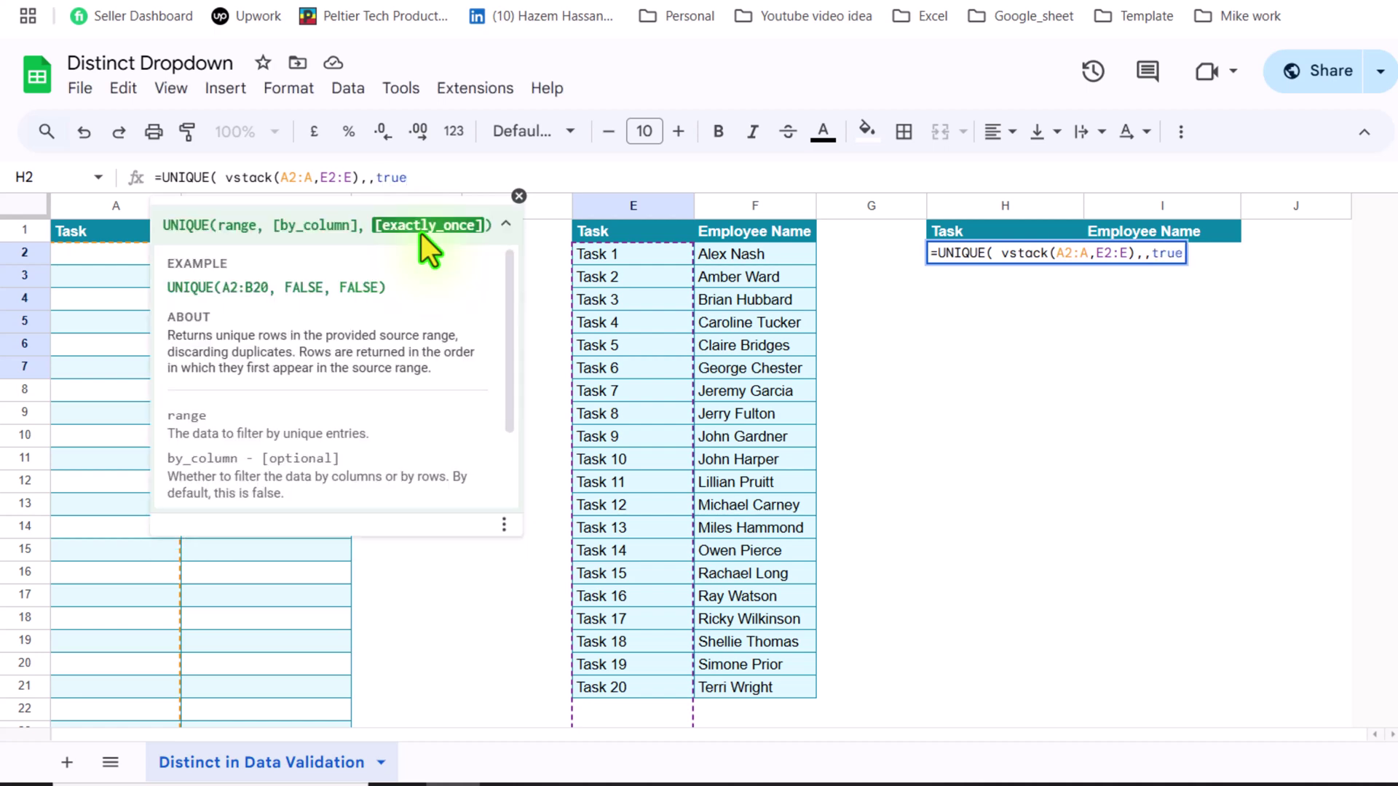
type(")")
key("Return")
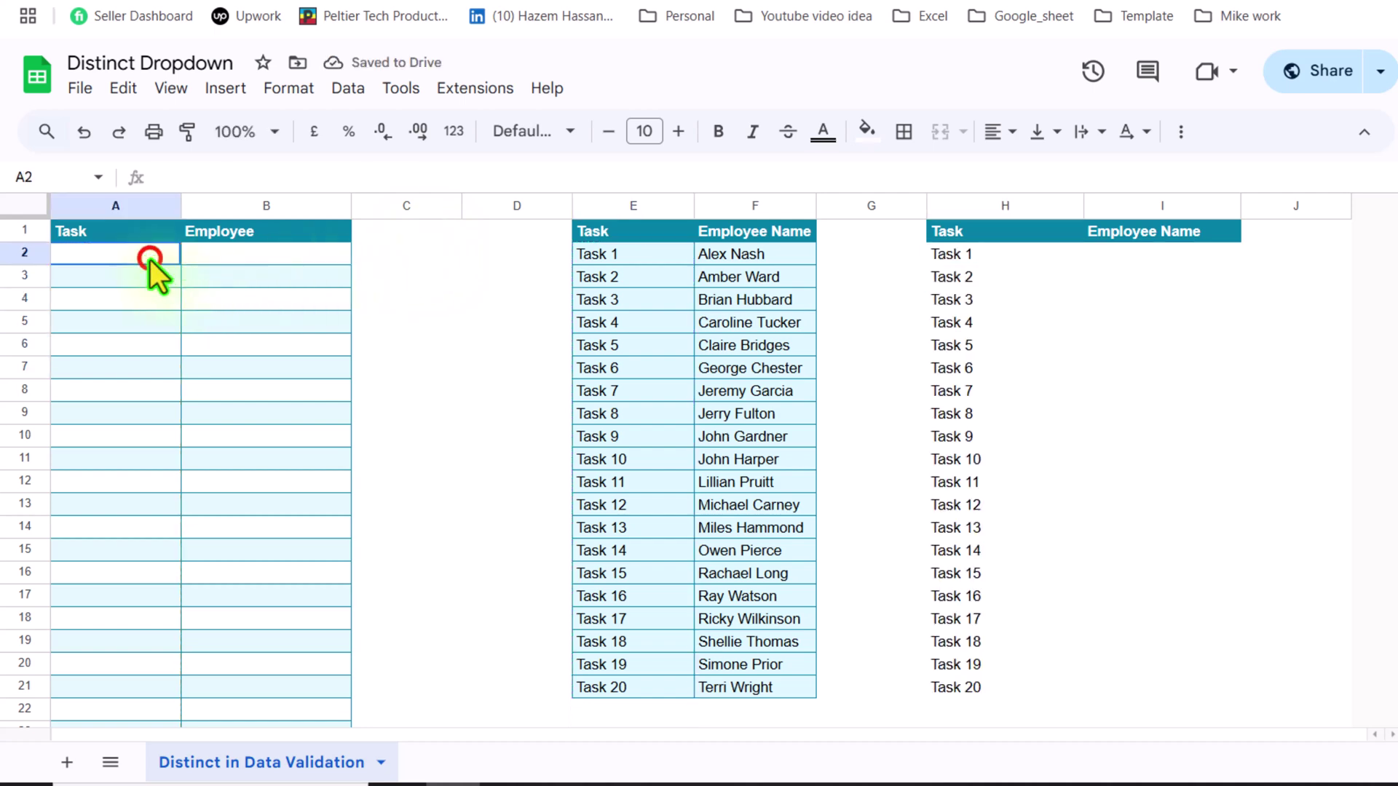
Select A2:A50 and give it a Drop-down (from a range) validation rule
left_click_drag(150, 259, 149, 728)
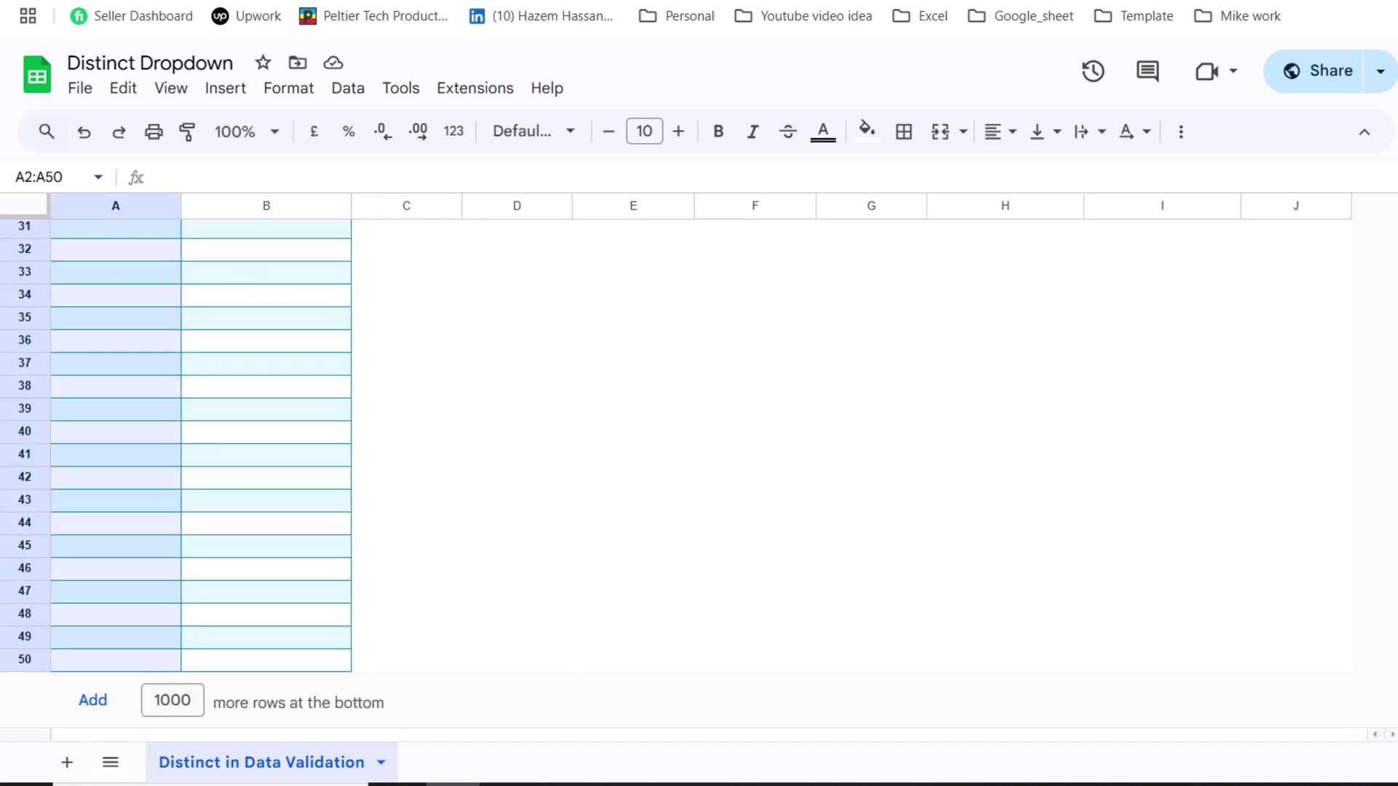
scroll(198, 468, "up", 10)
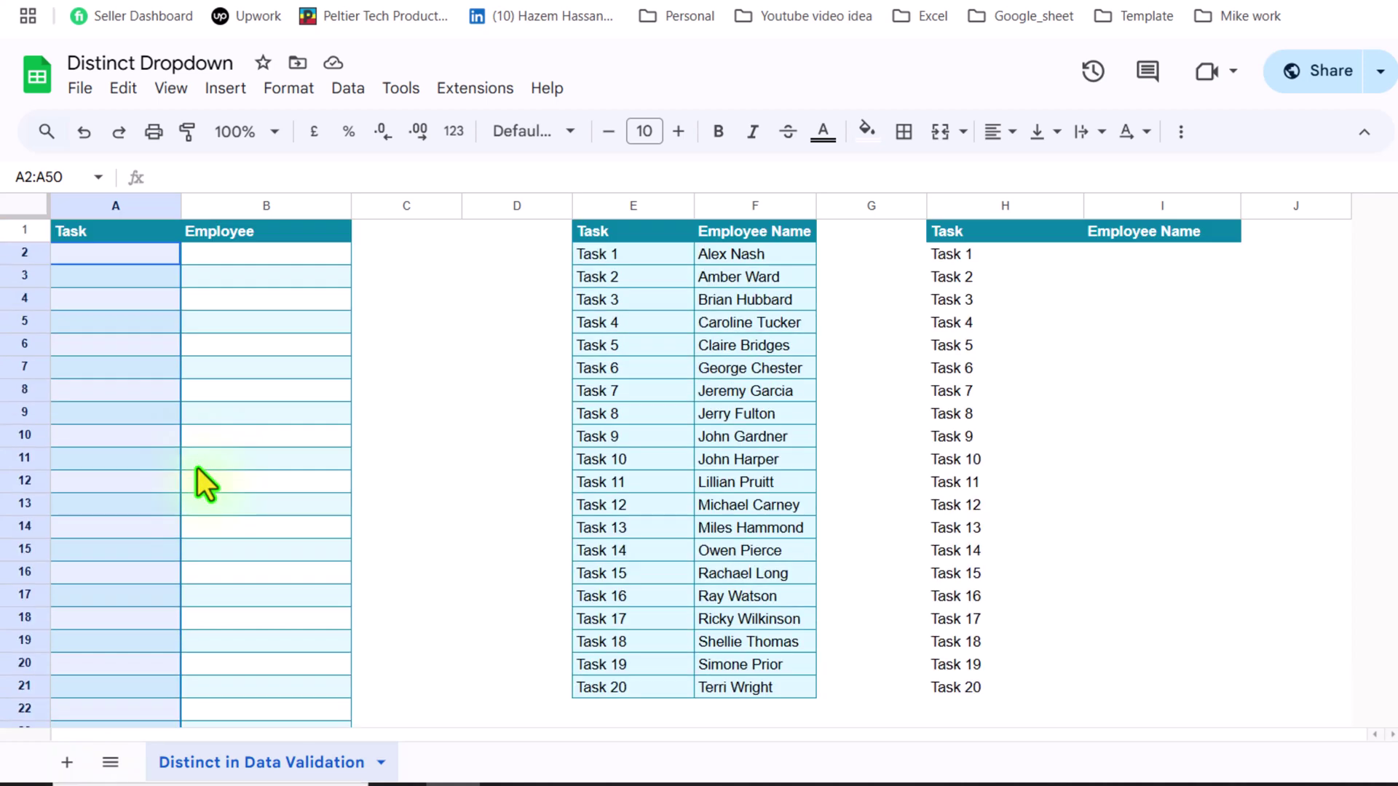
left_click(364, 91)
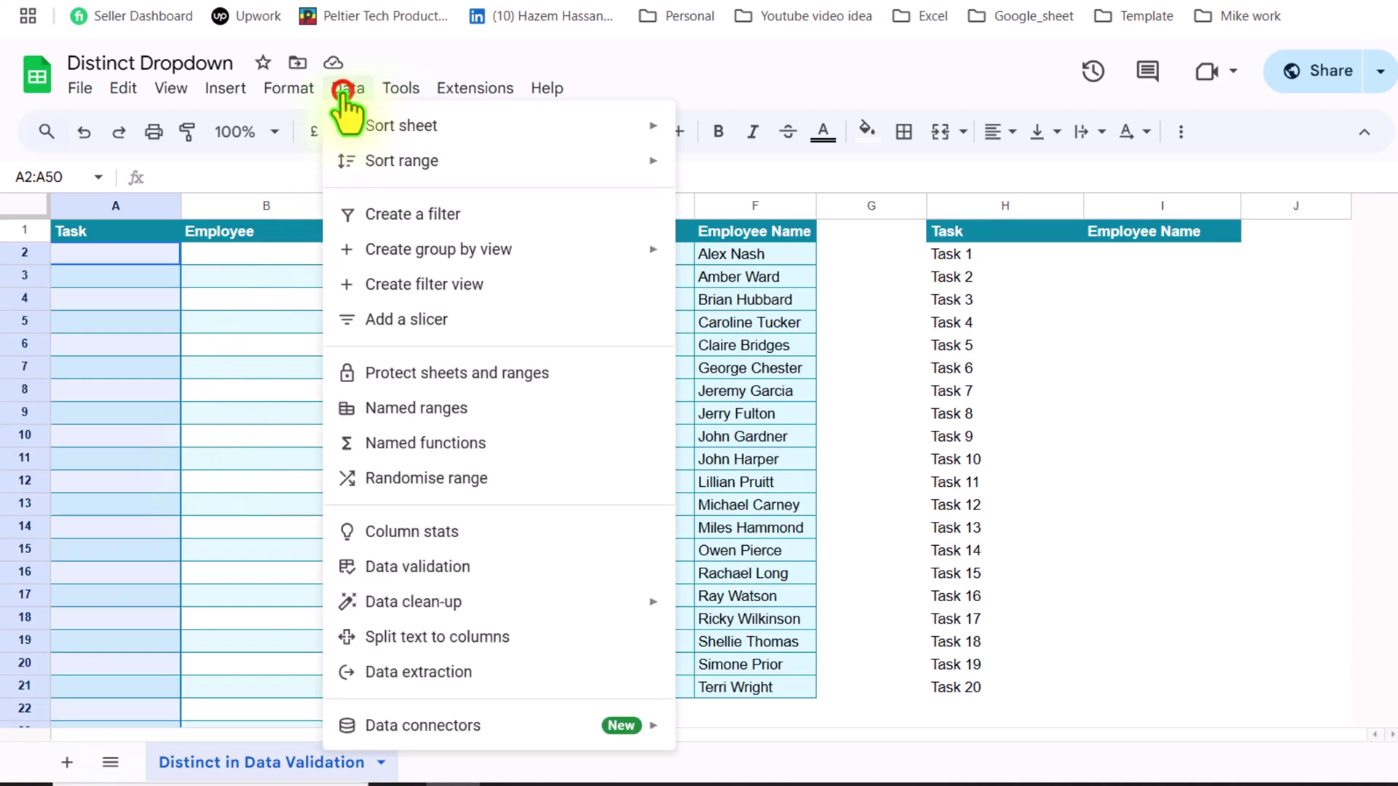
left_click(439, 571)
left_click(1318, 211)
left_click(1212, 342)
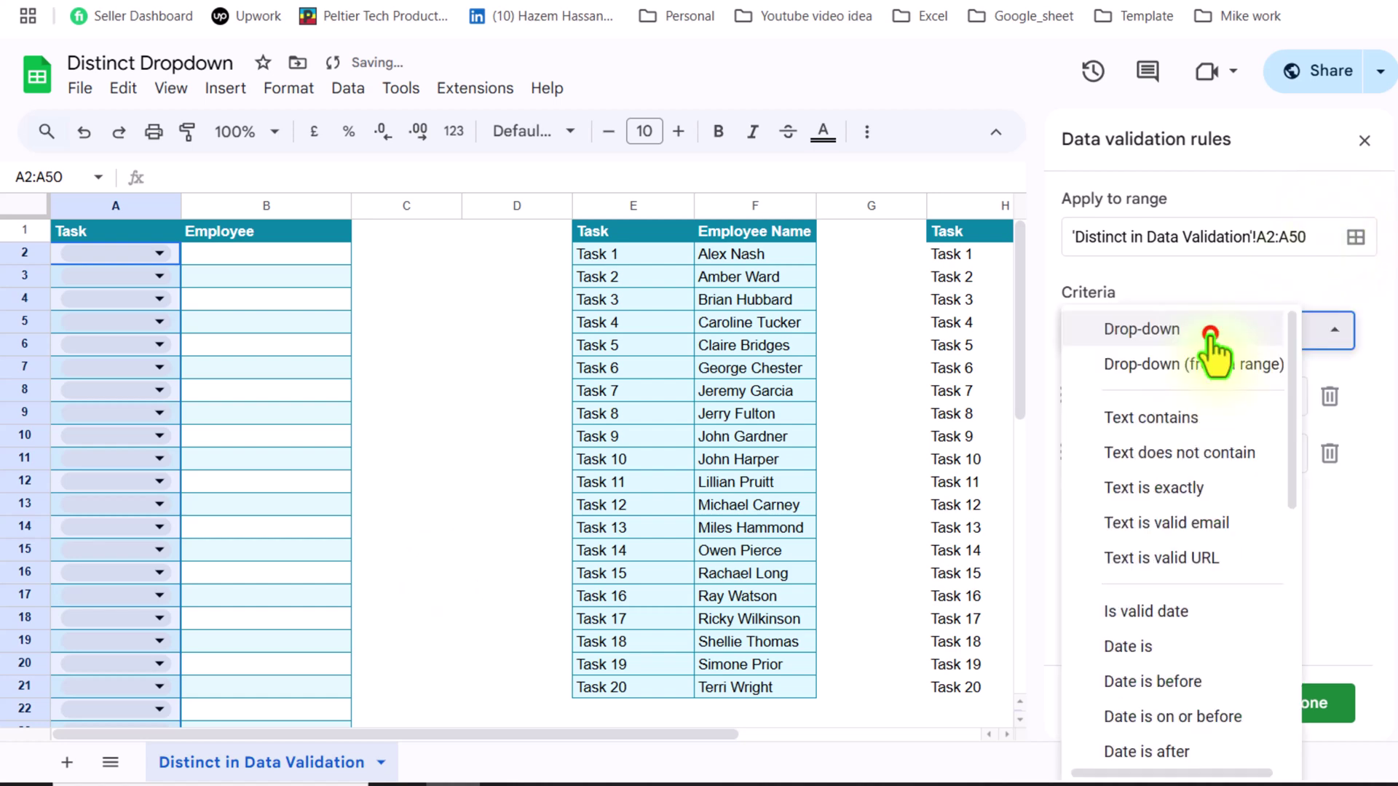
left_click(1212, 364)
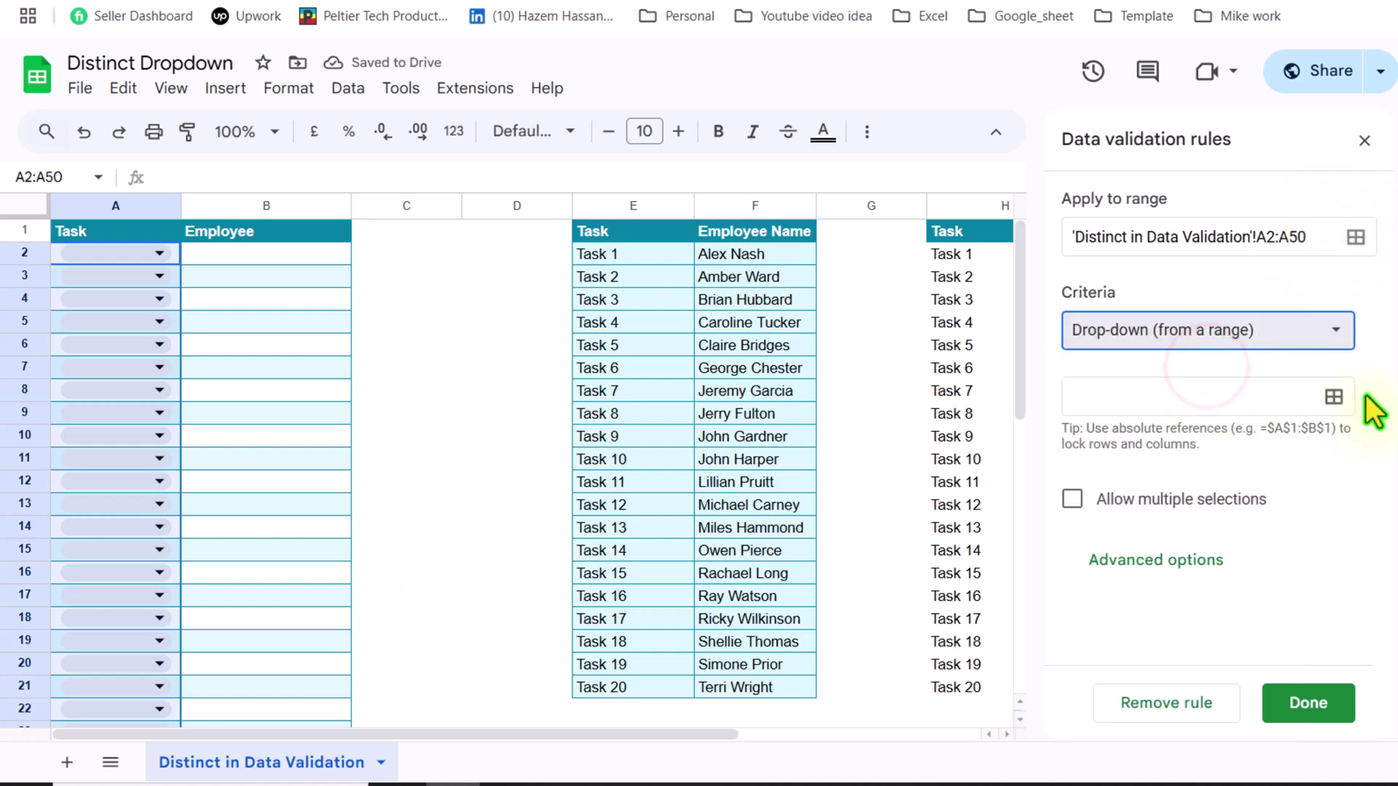
Set the Task dropdown's source range to H2:H50
left_click(1334, 397)
left_click(804, 393)
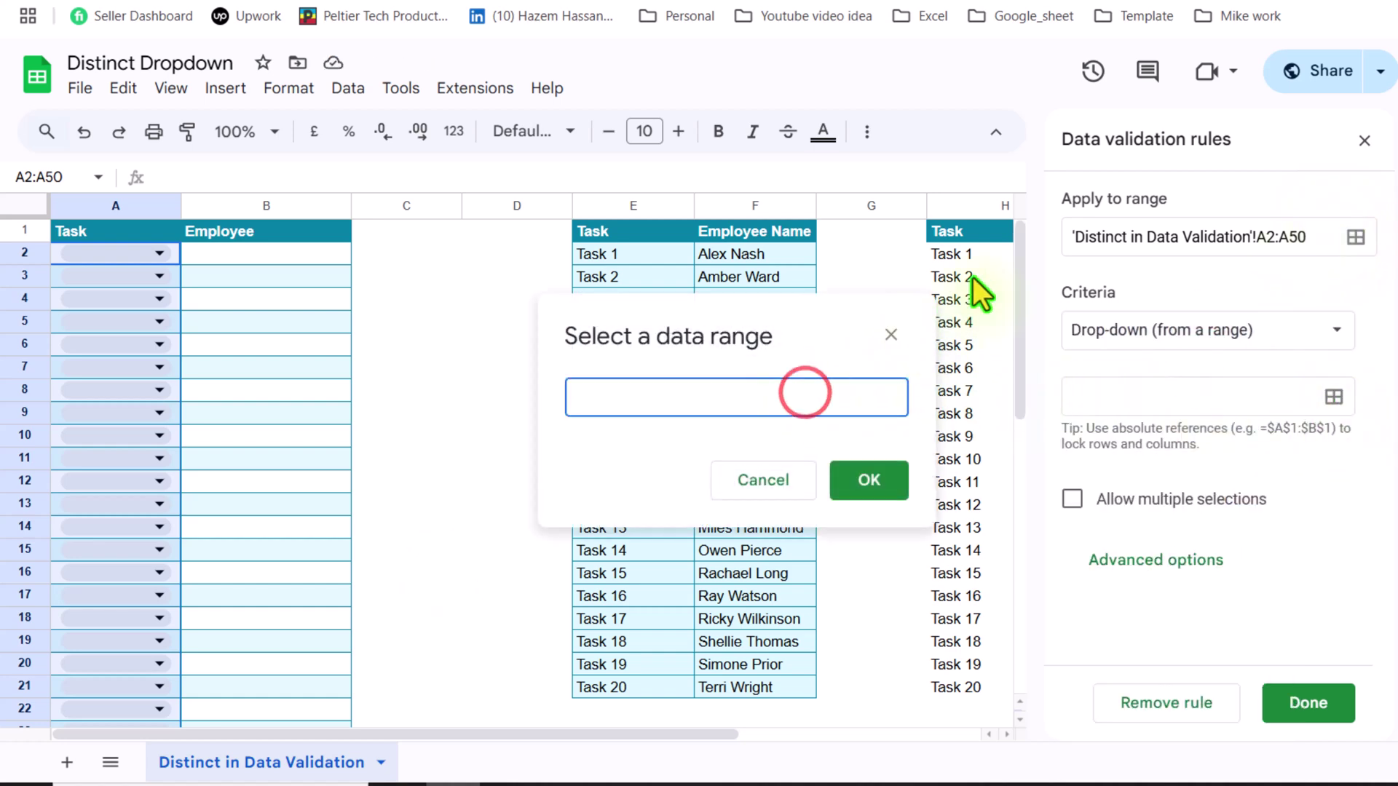
left_click(976, 254)
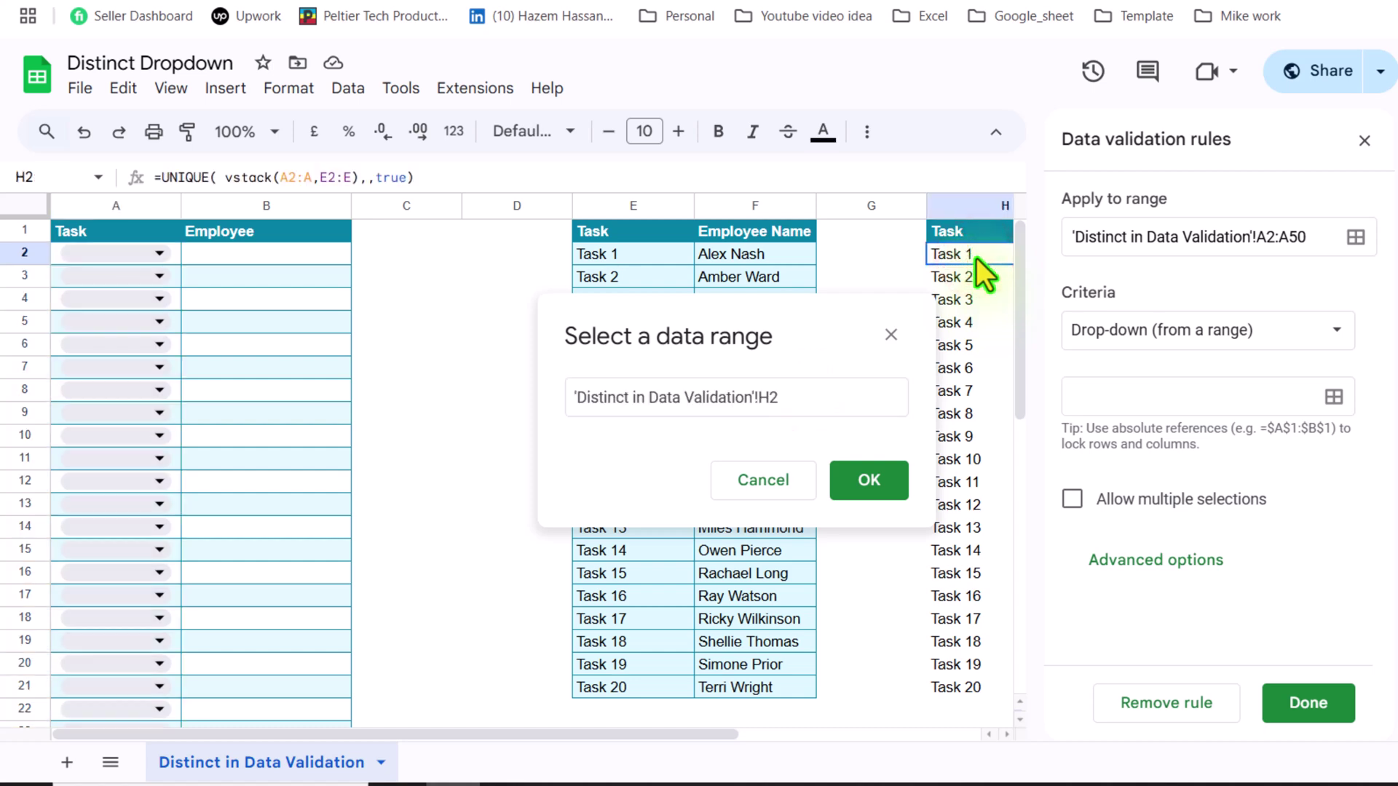
left_click_drag(976, 257, 955, 755)
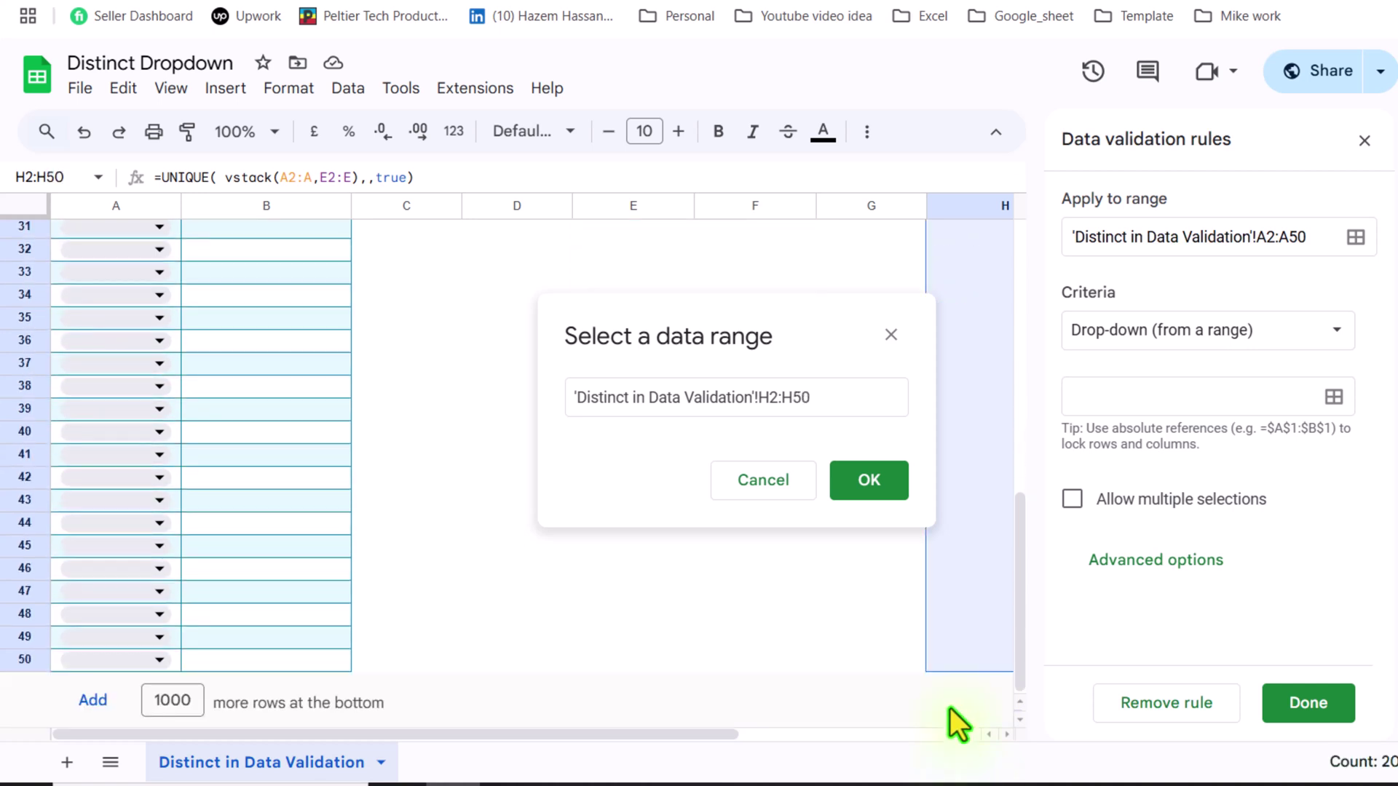
left_click(882, 472)
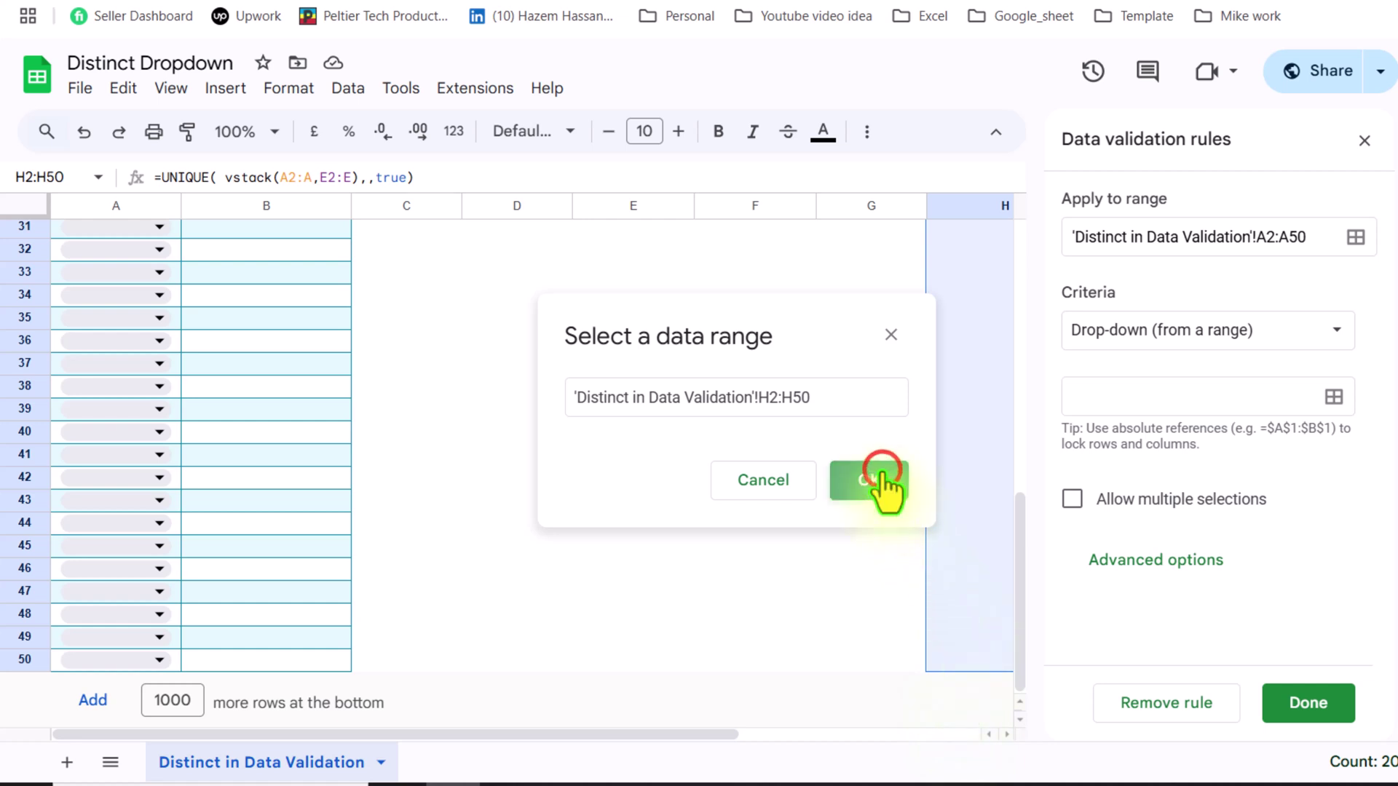
left_click_drag(1387, 219, 1388, 639)
Set the A2:A50 dropdown display style to Arrow and save the rule
left_click(1168, 638)
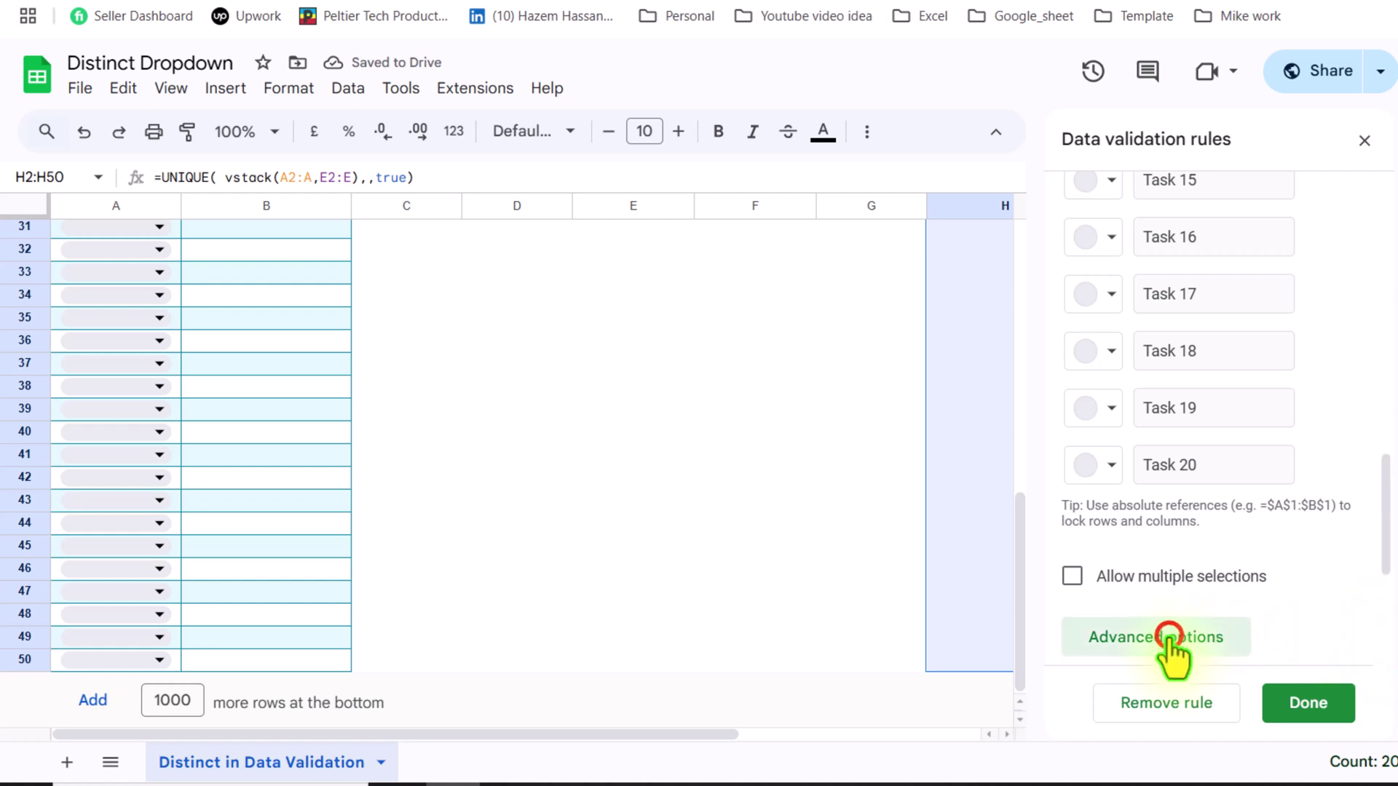
scroll(1109, 444, "down", 5)
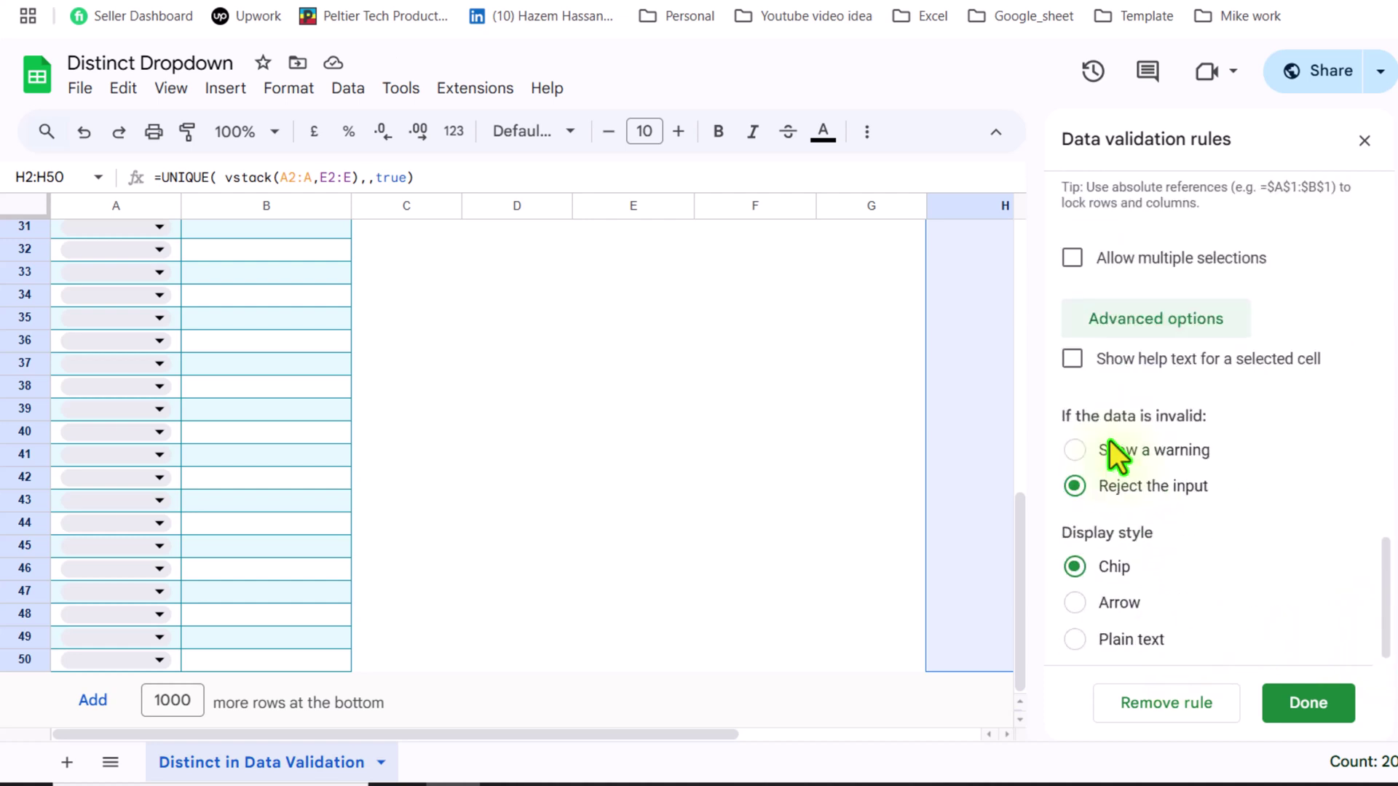
left_click(1120, 596)
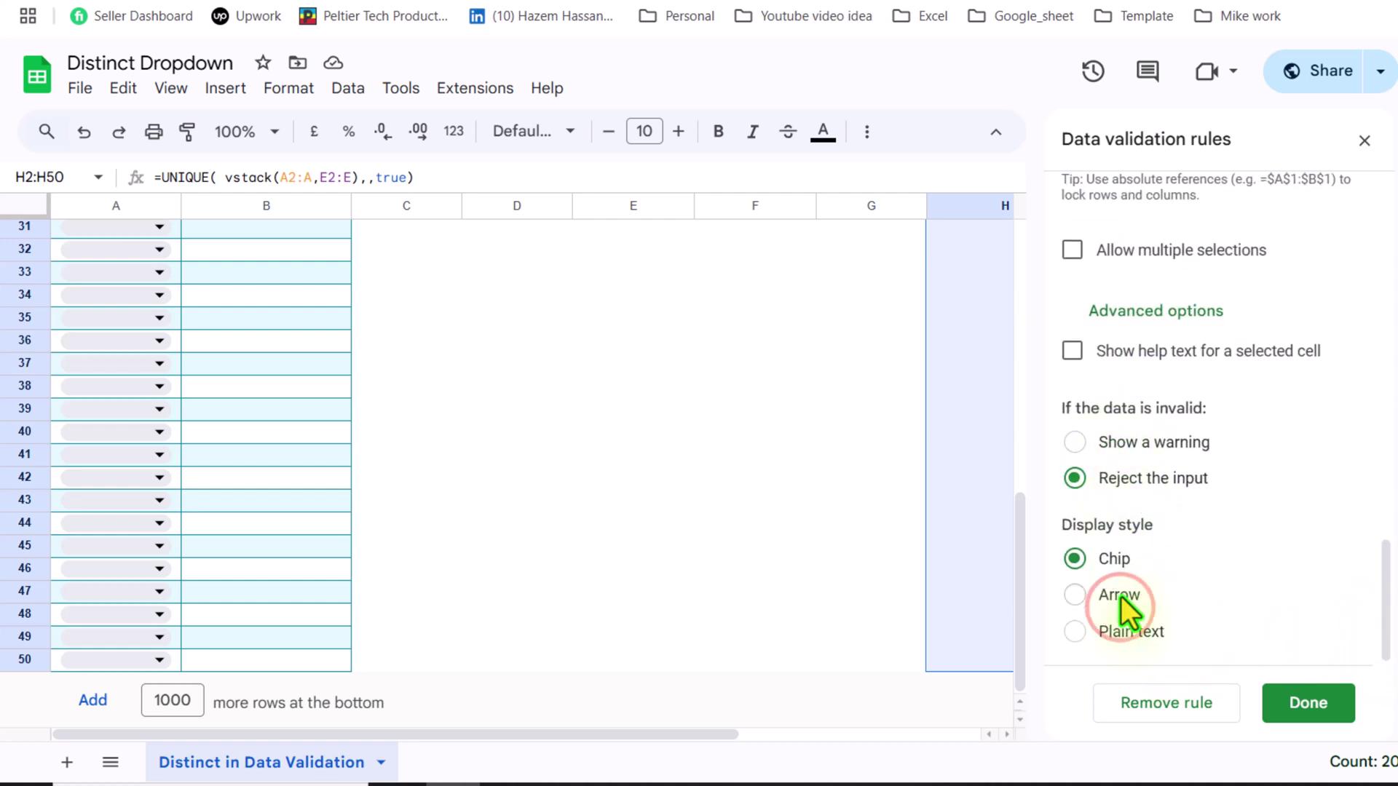
left_click(1306, 702)
left_click_drag(1020, 665, 677, 345)
Choose Task 1 in A2 and Task 5 in A3 from the dropdowns
left_click(163, 256)
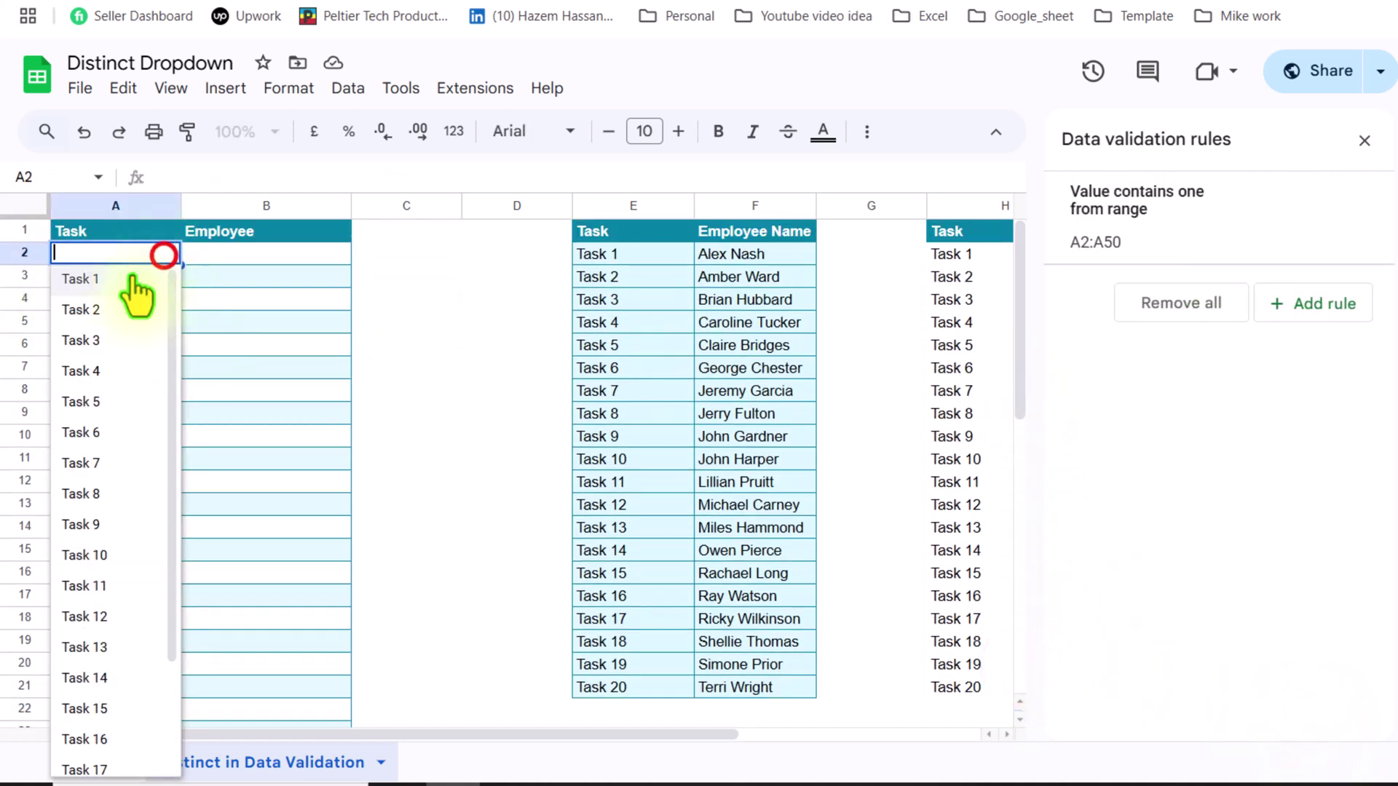
left_click(116, 284)
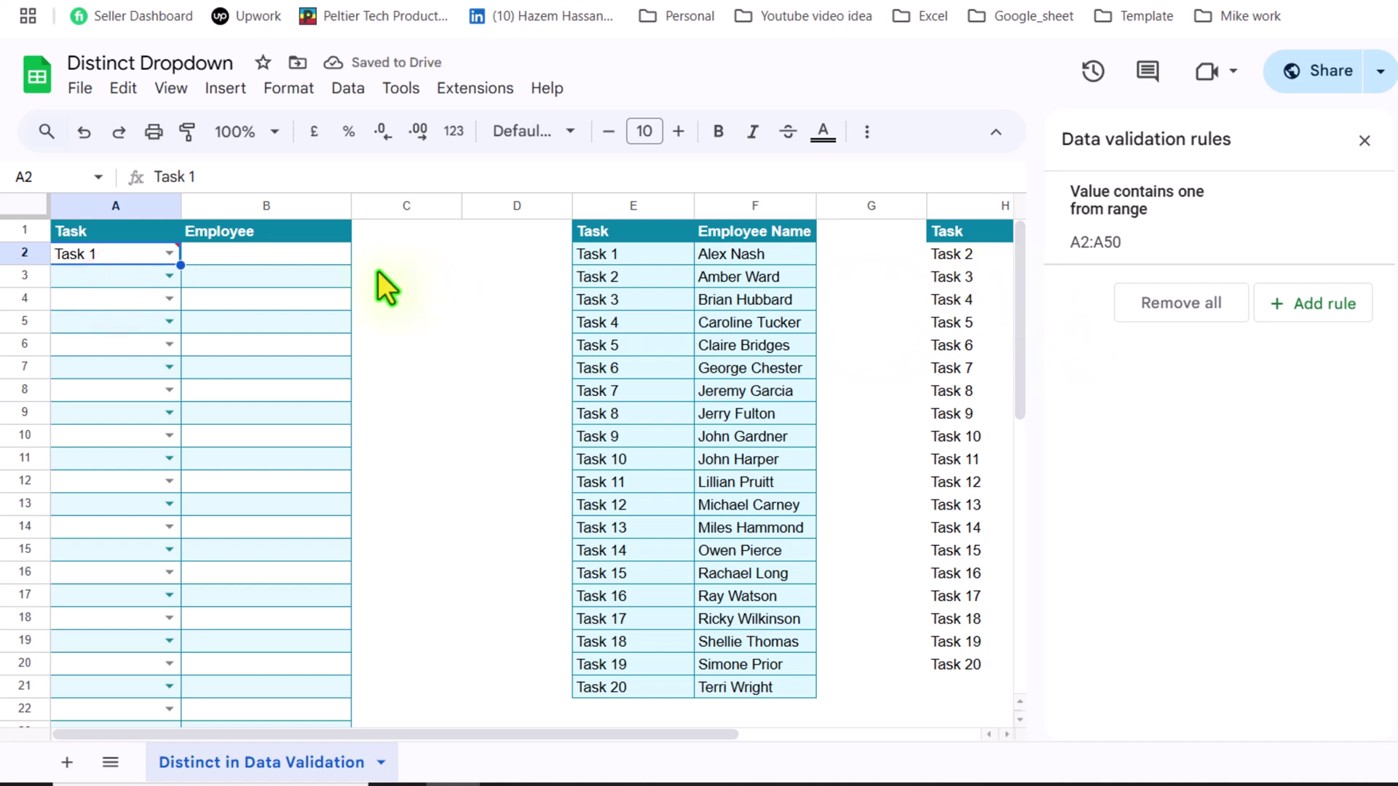
left_click(169, 281)
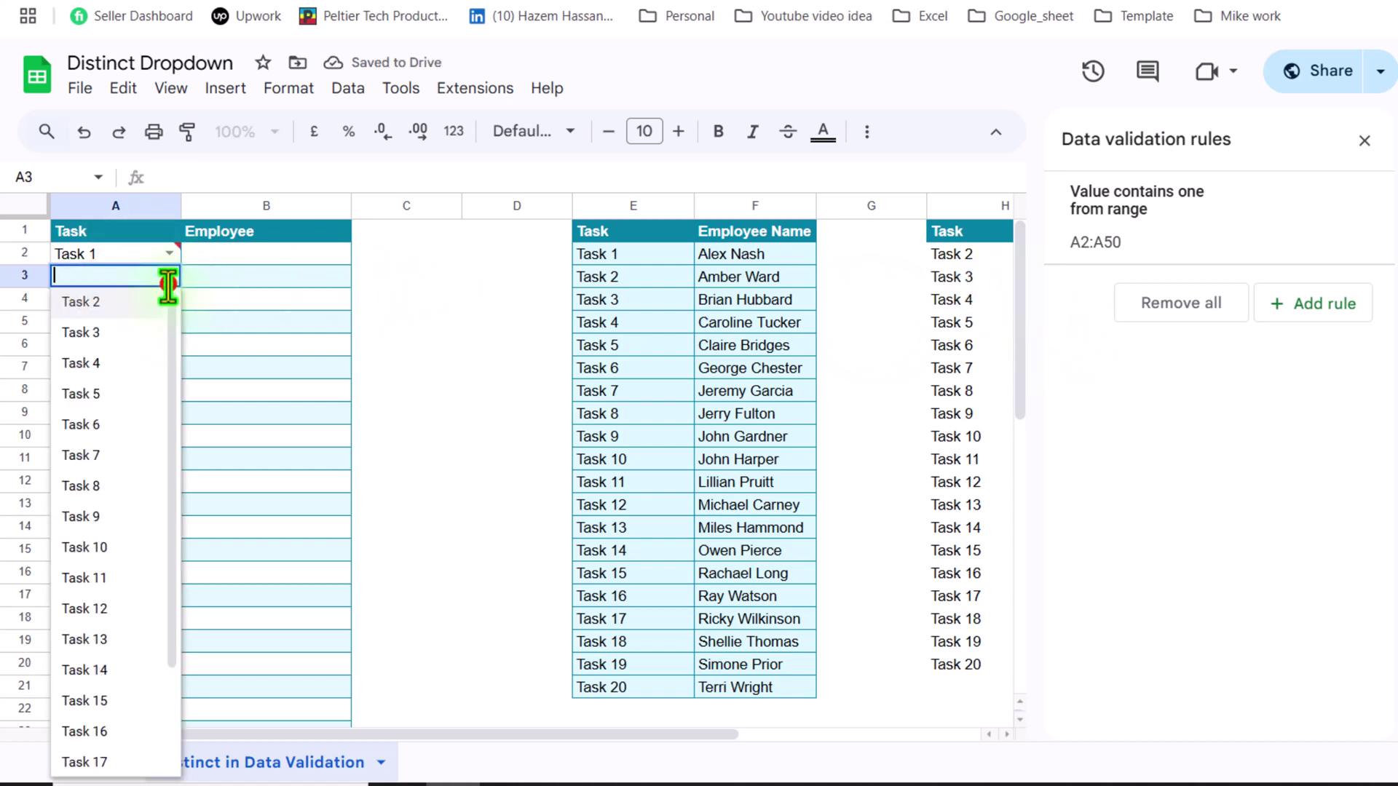
left_click(83, 395)
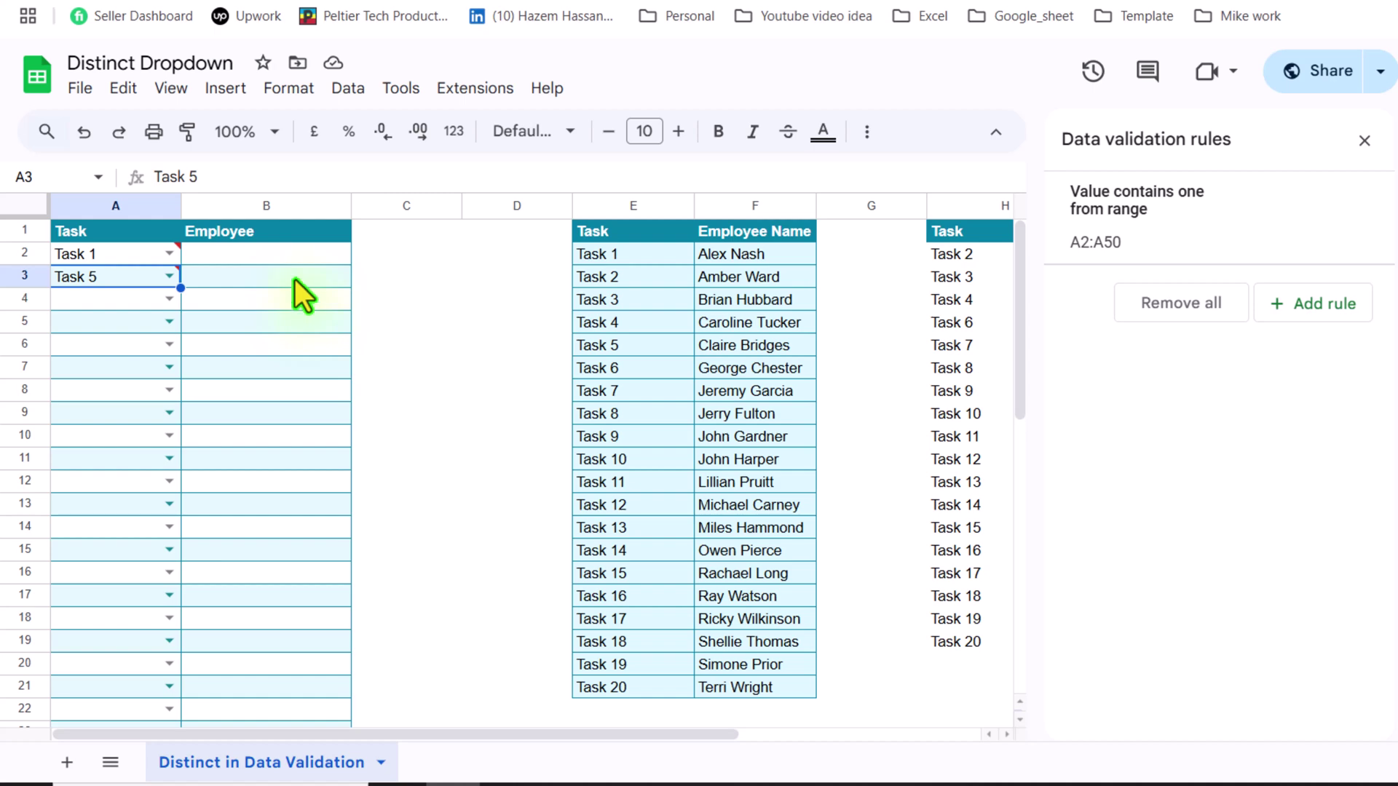
Fill the H2 UNIQUE/VSTACK formula across into I2 to list all 20 employee names
left_click_drag(515, 736, 834, 766)
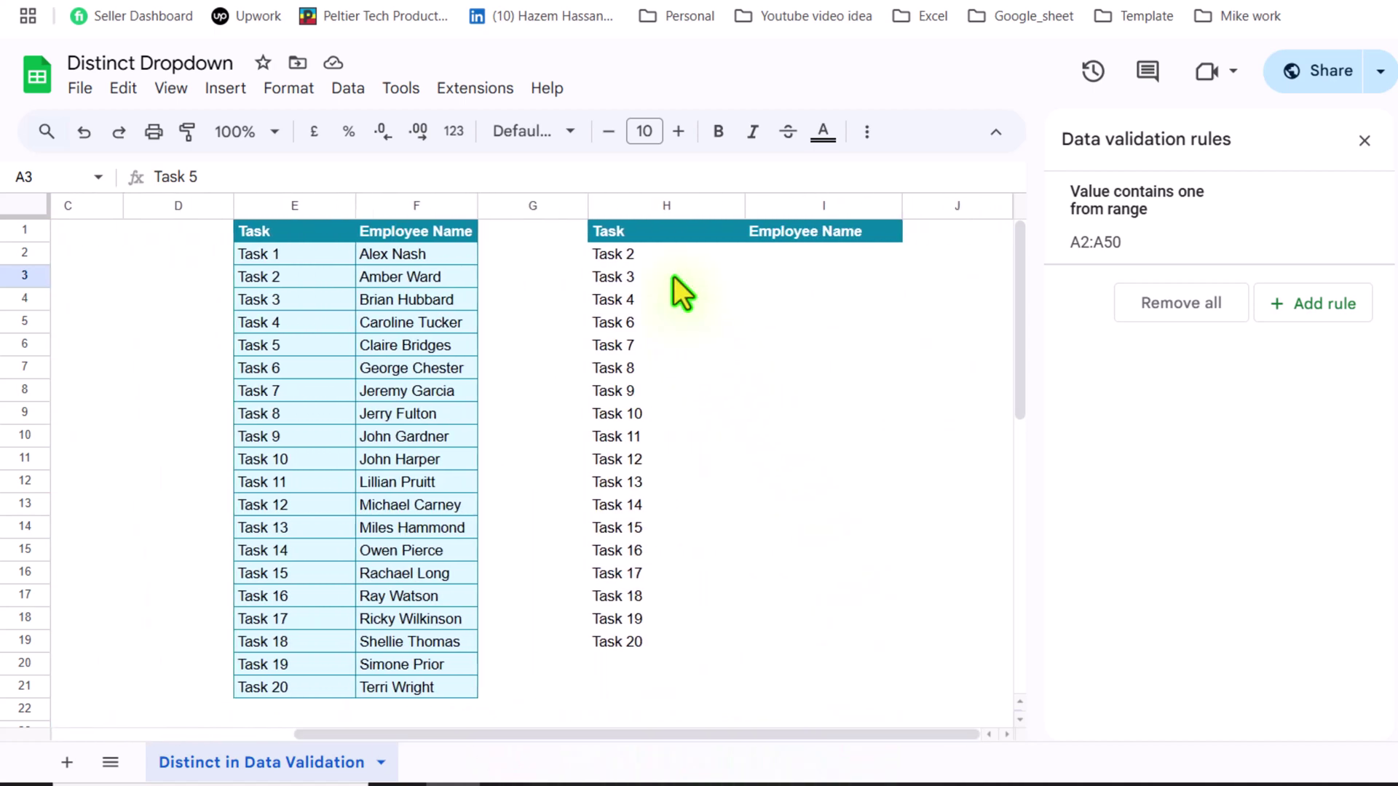
left_click(667, 254)
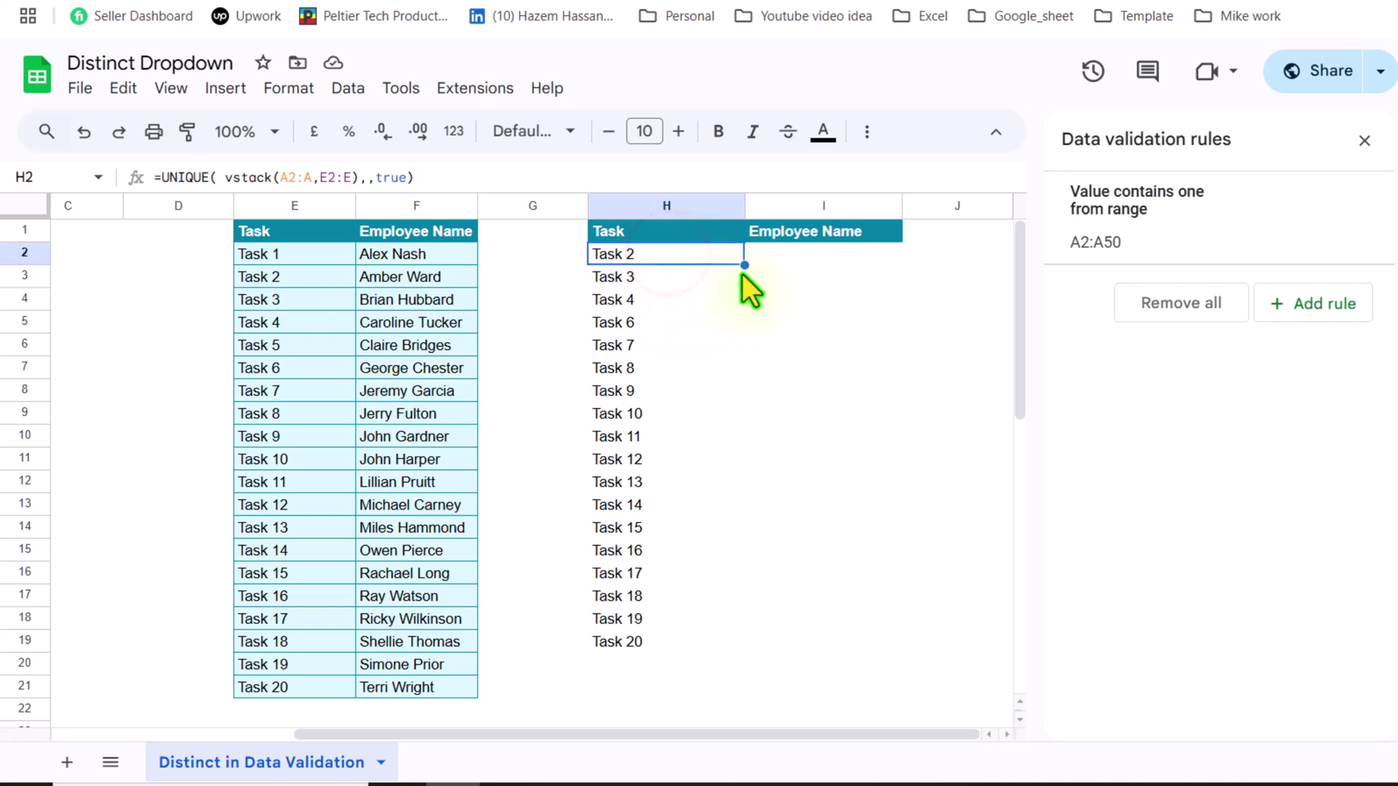
left_click_drag(743, 265, 802, 262)
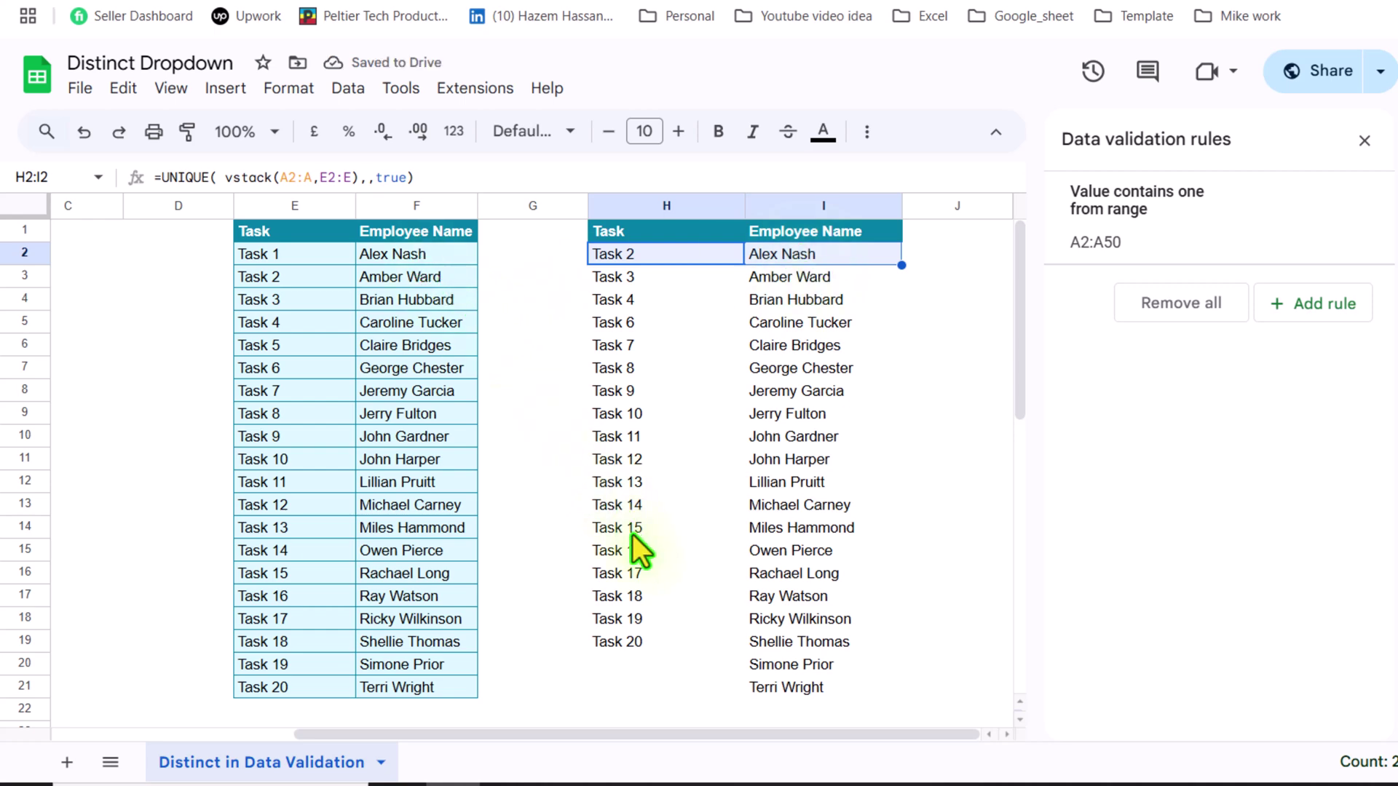
left_click_drag(542, 738, 251, 735)
Select B2:B50 and add a new Drop-down (from a range) validation rule
left_click(249, 262)
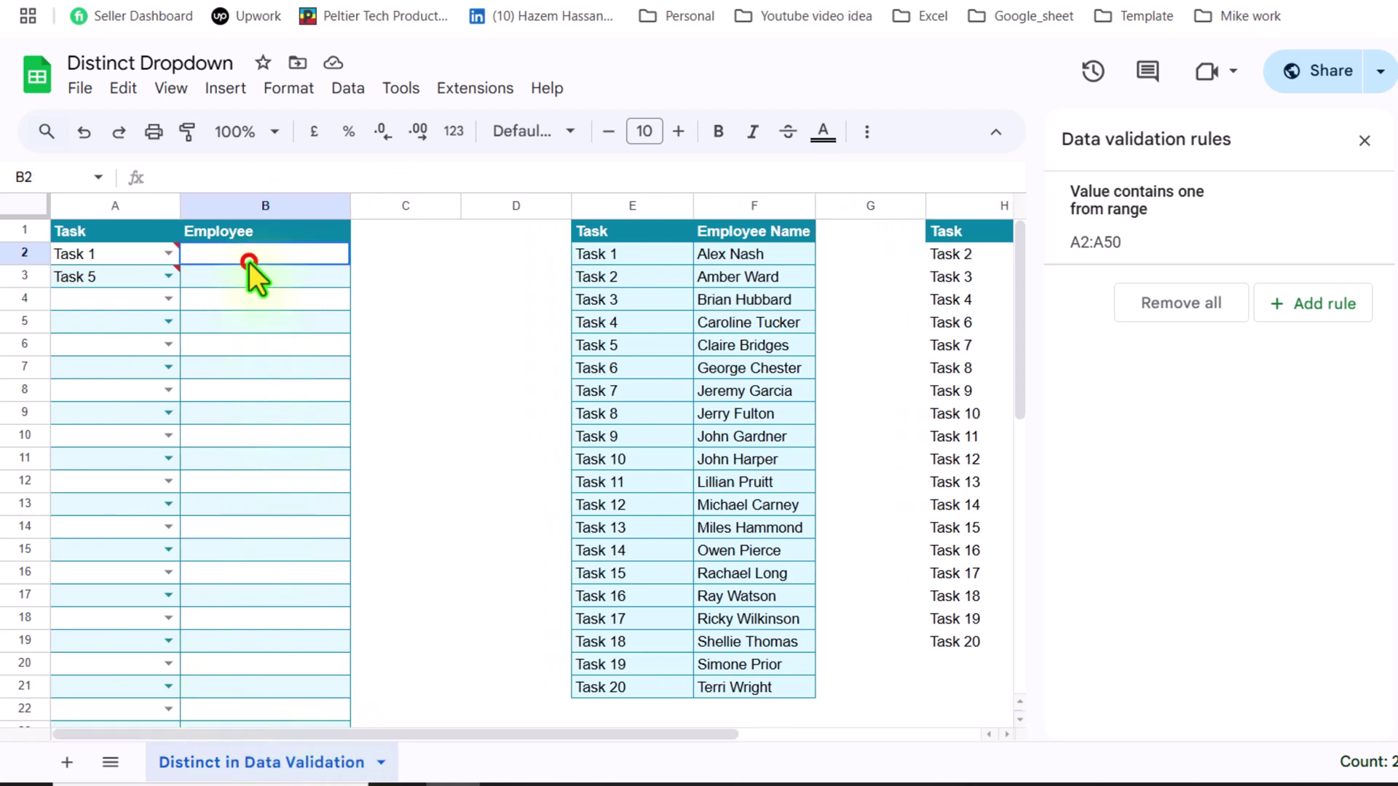
key("ctrl+shift+Down")
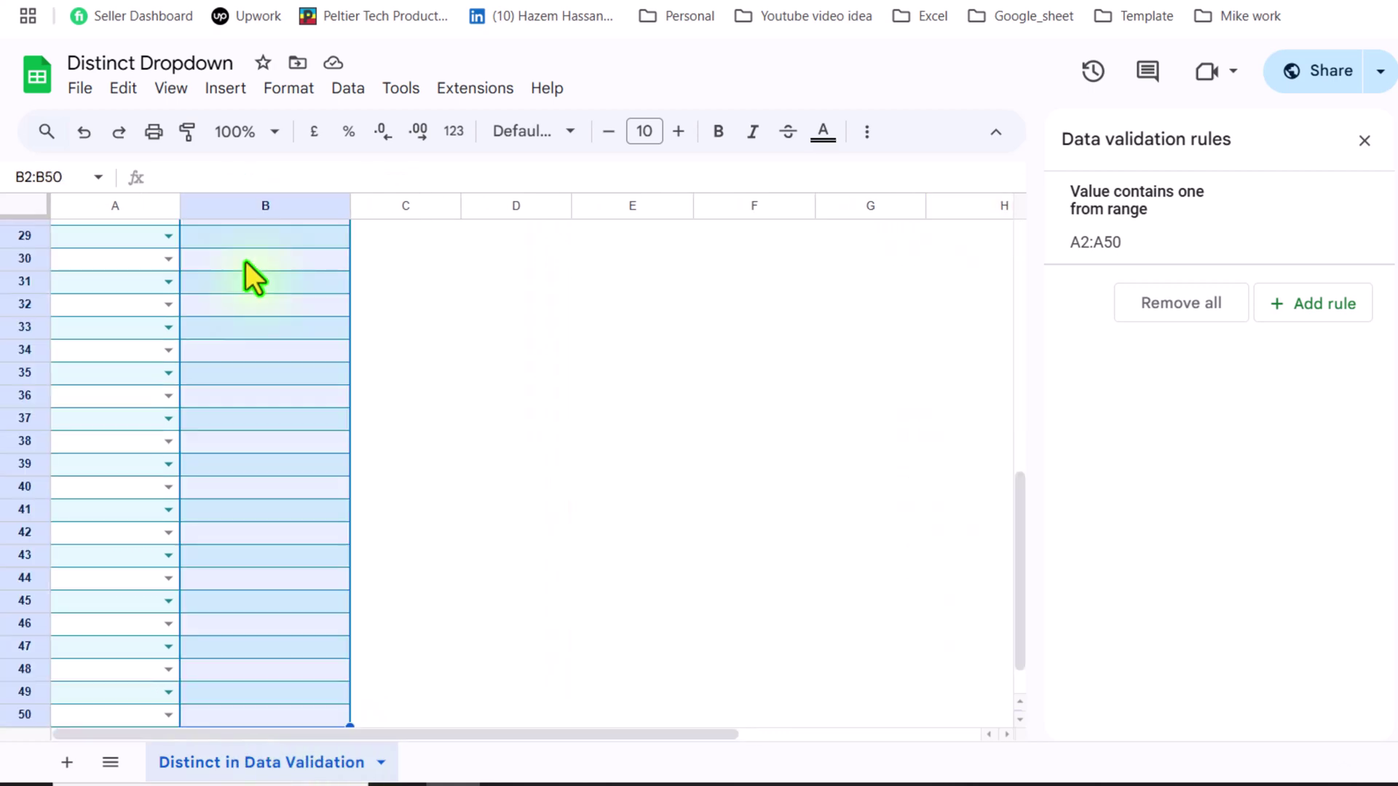
scroll(246, 260, "up", 10)
left_click(1276, 315)
left_click(1255, 331)
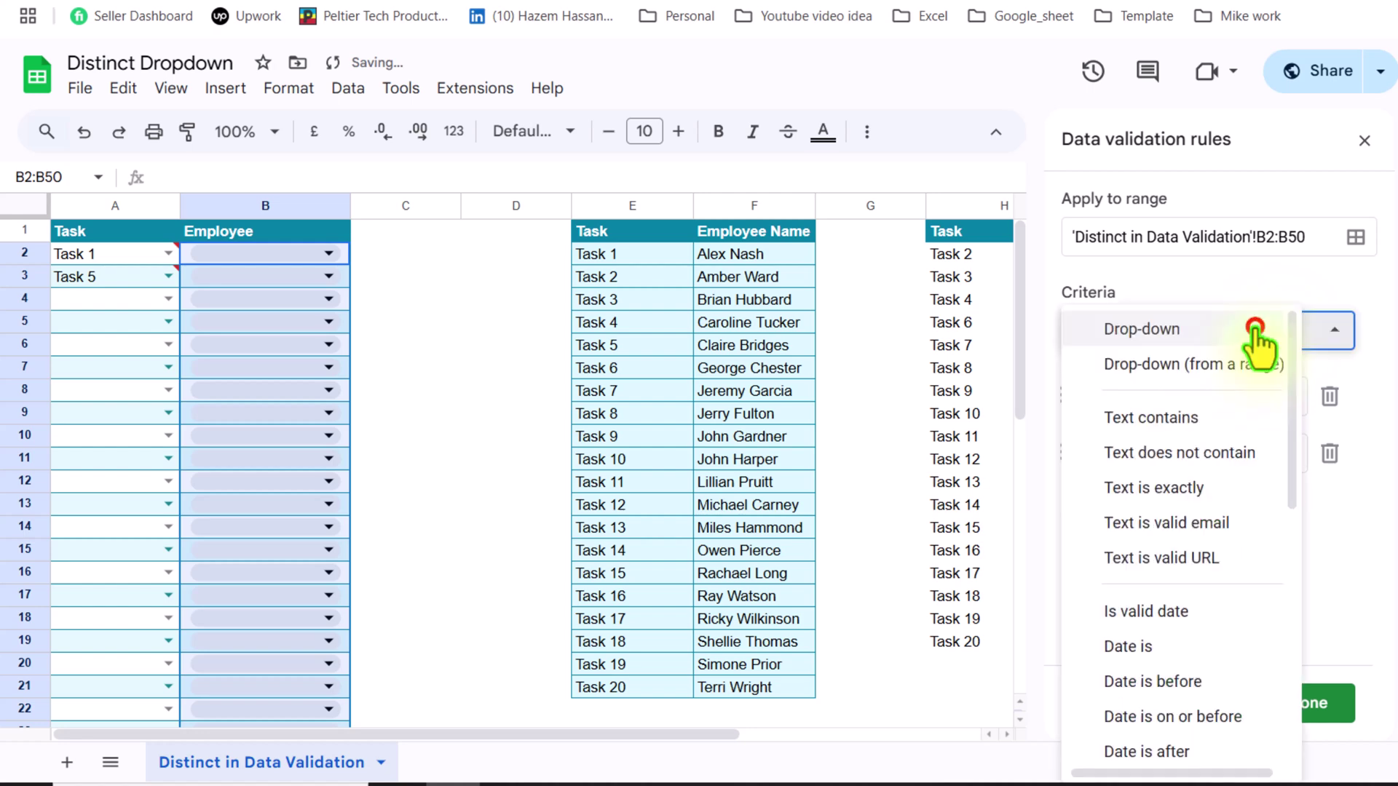
left_click(1229, 366)
Set the Employee dropdown's source range to I2:I50
left_click(1253, 397)
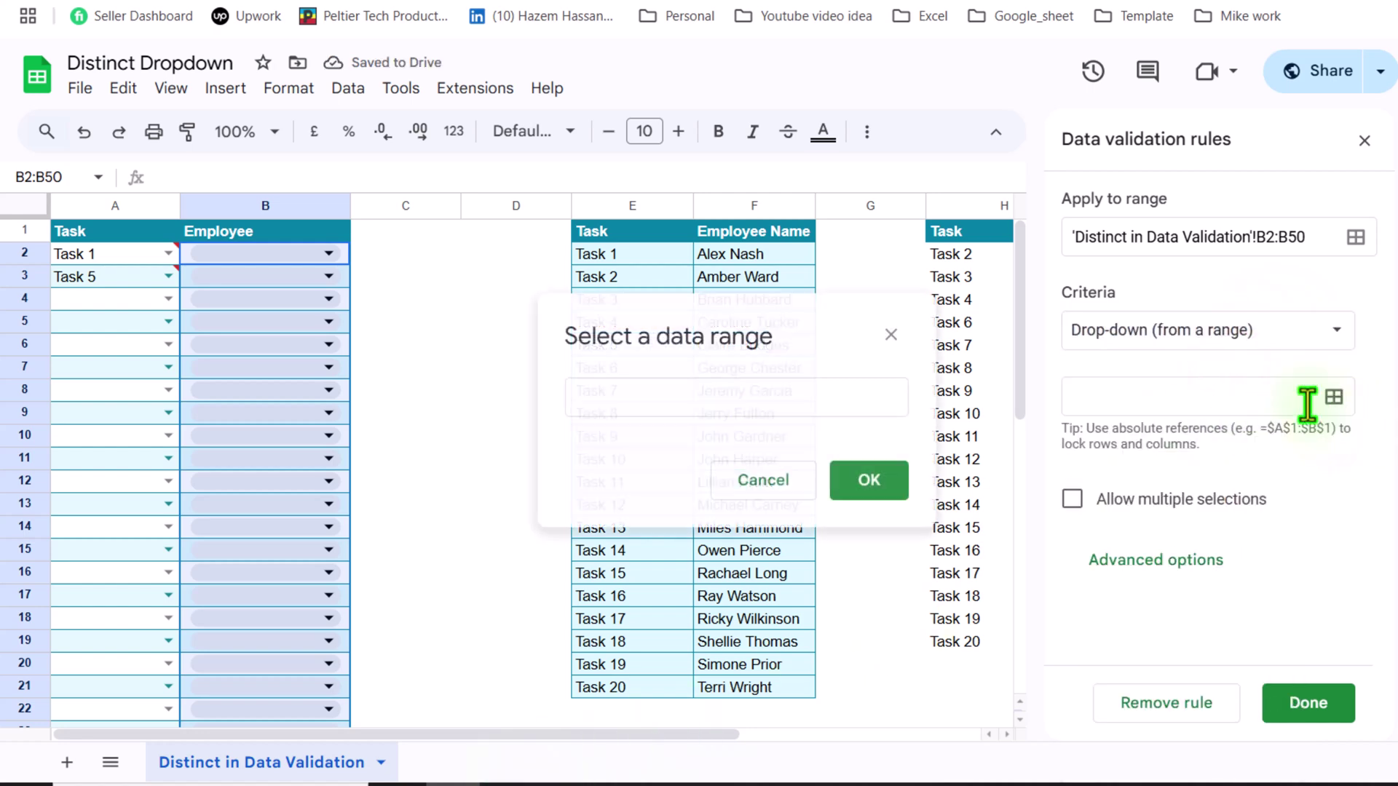
left_click(786, 396)
left_click_drag(665, 736, 852, 662)
left_click(906, 254)
key("shift+Down")
key("shift+Down")
key("shift+Down")
key("shift+Down")
key("shift+Down")
key("shift+Down")
key("shift+Down")
key("shift+Down")
key("shift+Down")
key("shift+Down")
key("shift+Down")
key("shift+Down")
key("shift+Down")
key("shift+Down")
key("shift+Down")
key("shift+Down")
key("shift+Down")
key("shift+Down")
key("shift+Down")
key("shift+Down")
key("Return")
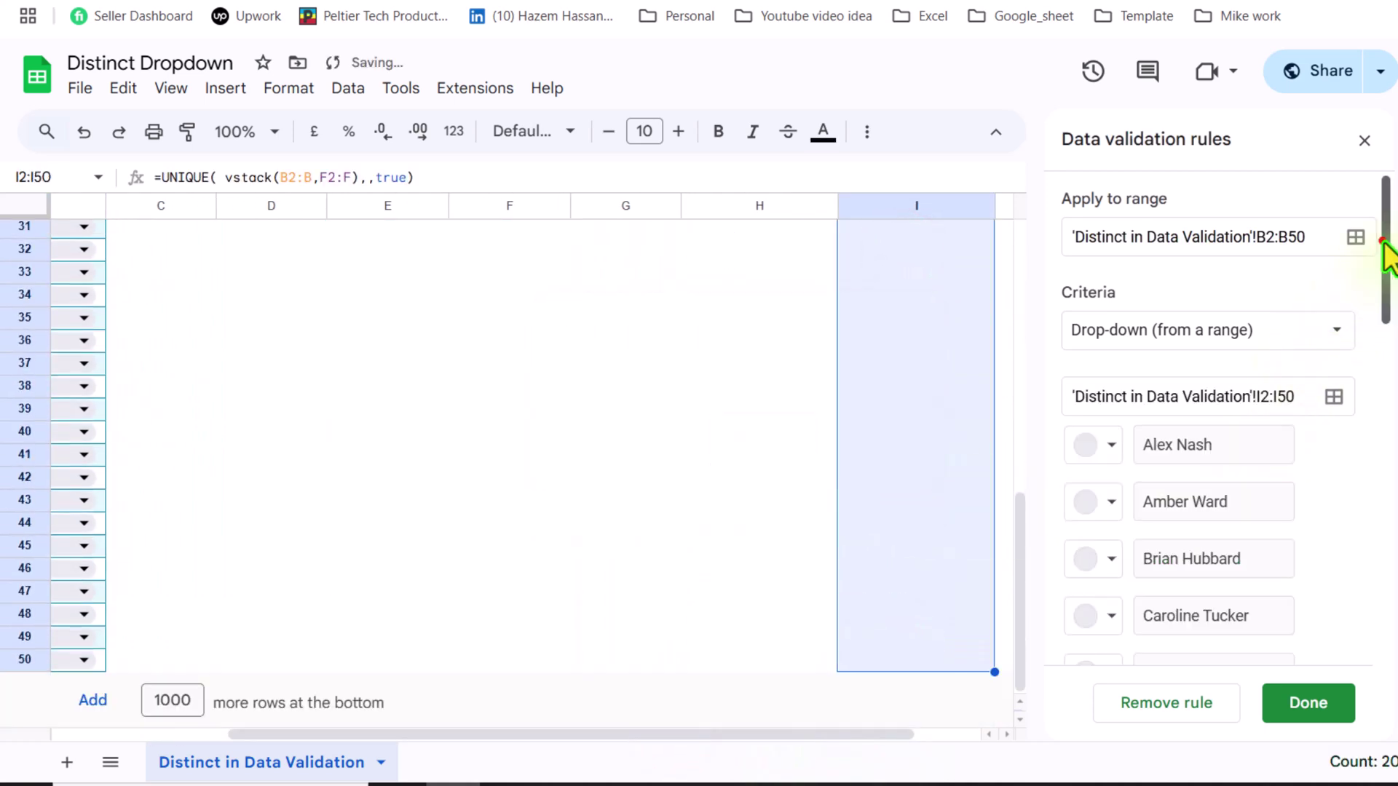
Give the B2:B50 employee dropdown the Arrow display style and save the rule
left_click_drag(1382, 244, 1381, 645)
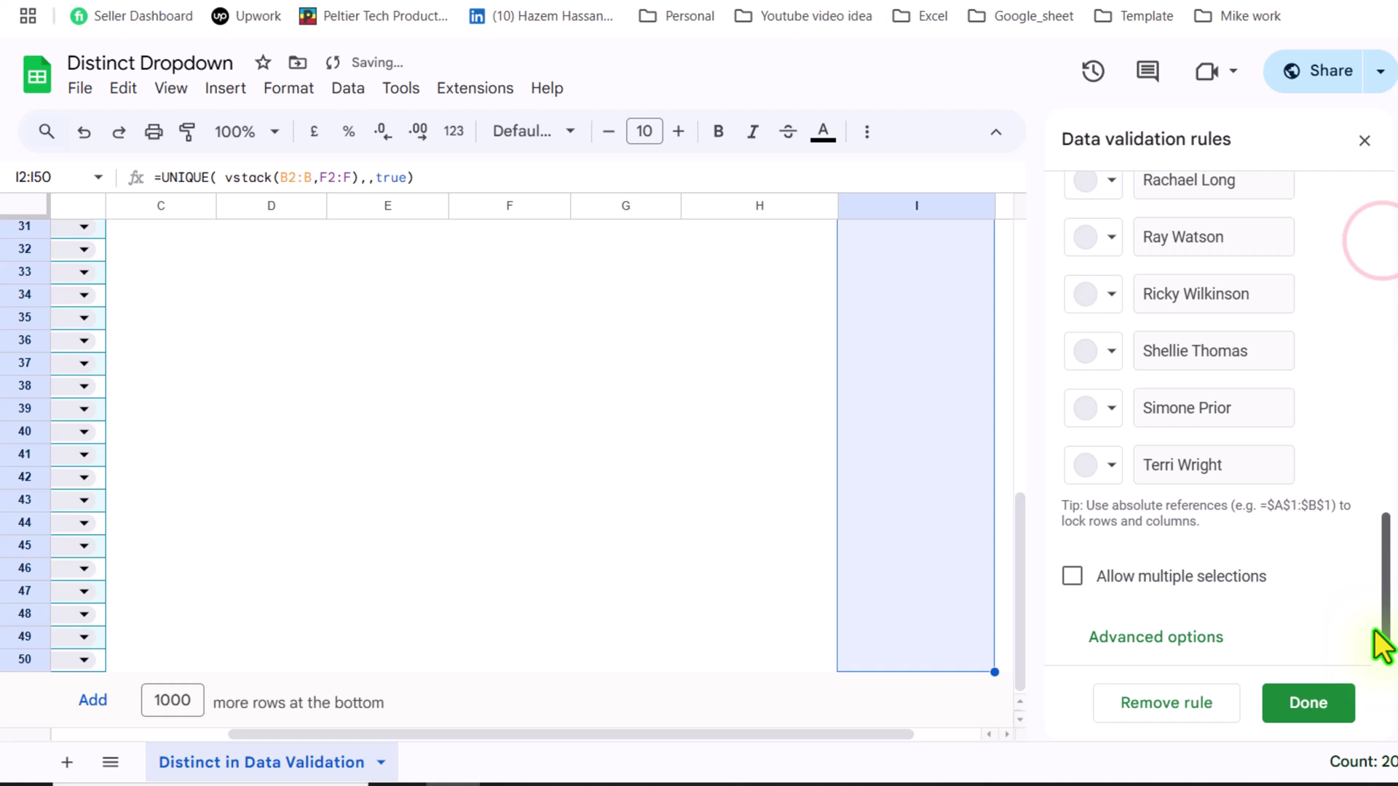
left_click(1175, 641)
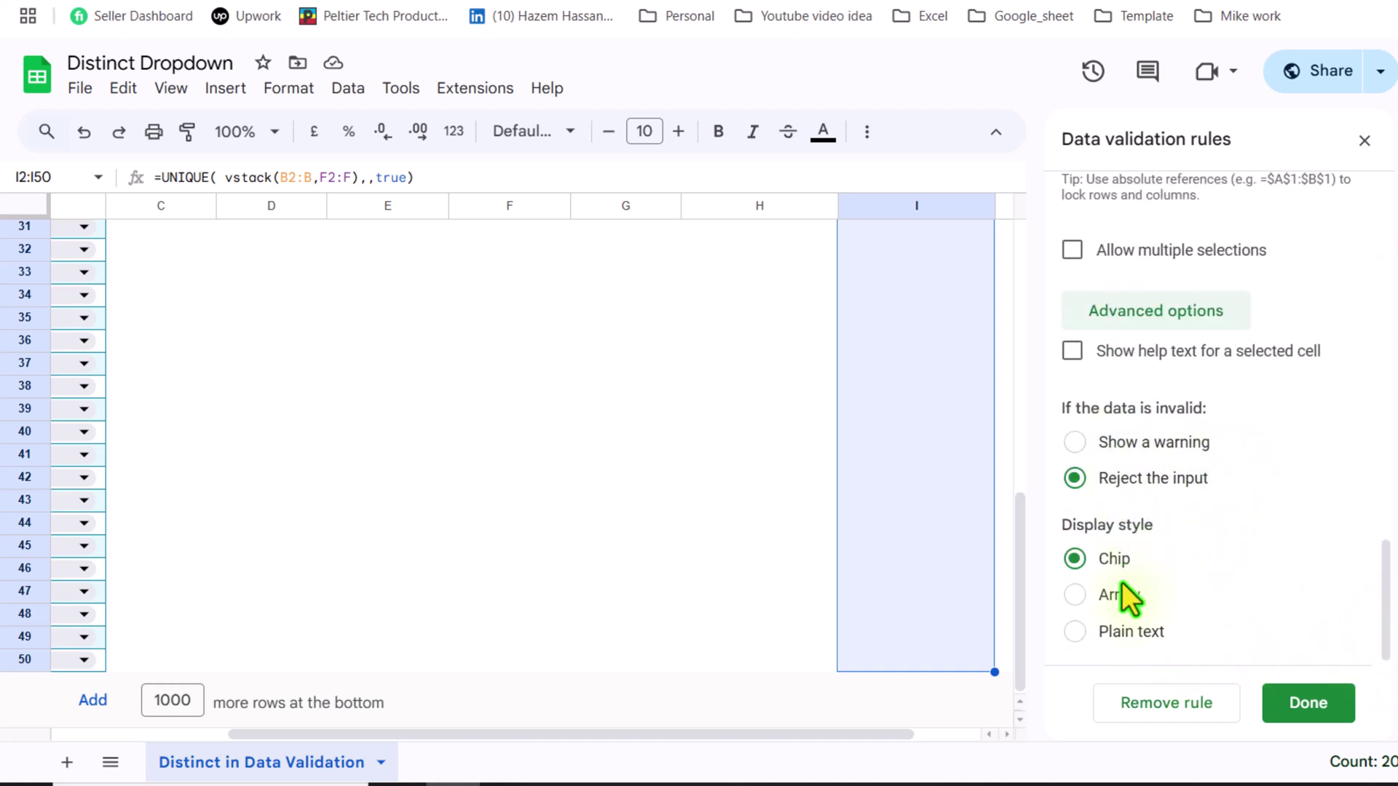
left_click(1119, 594)
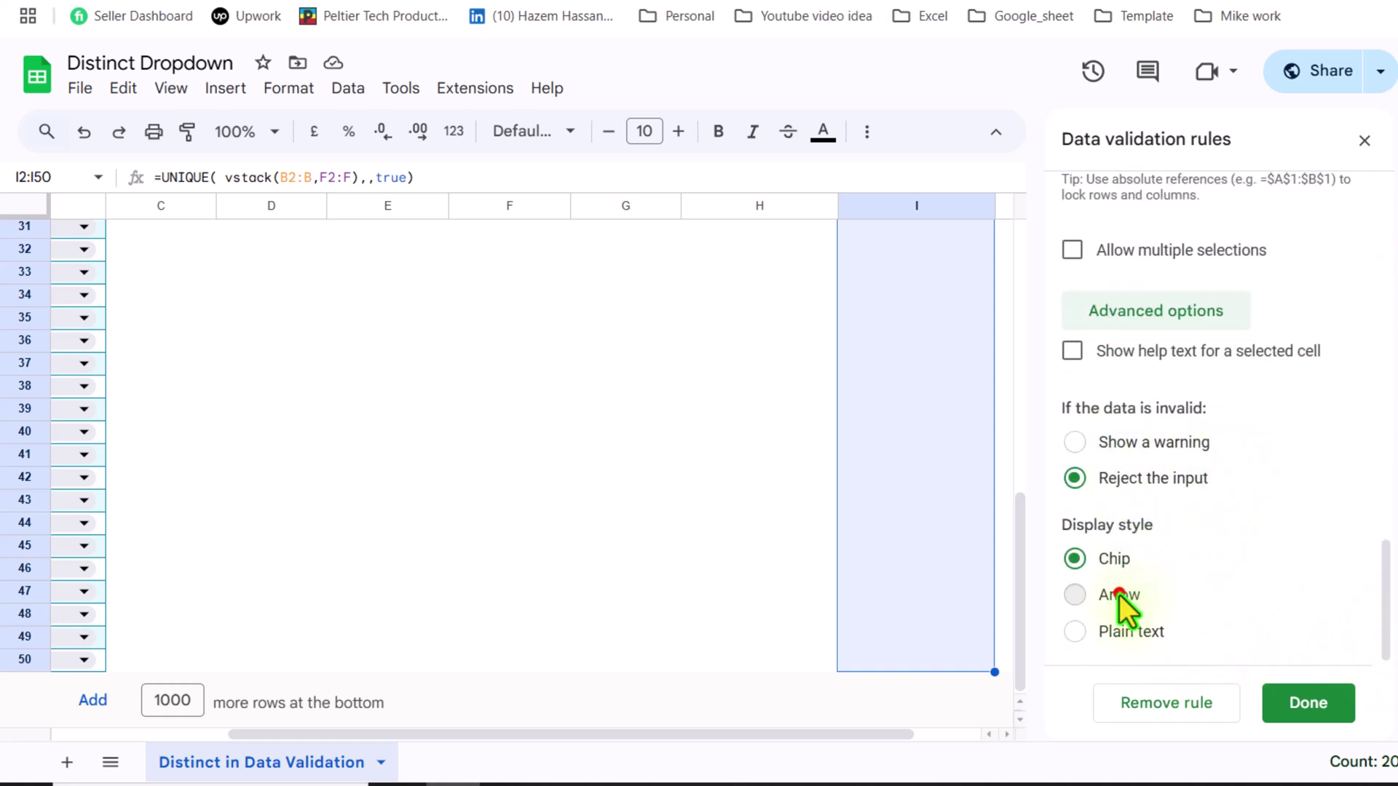
left_click(1309, 704)
left_click_drag(1018, 577, 1083, 250)
left_click_drag(743, 737, 352, 728)
left_click(339, 250)
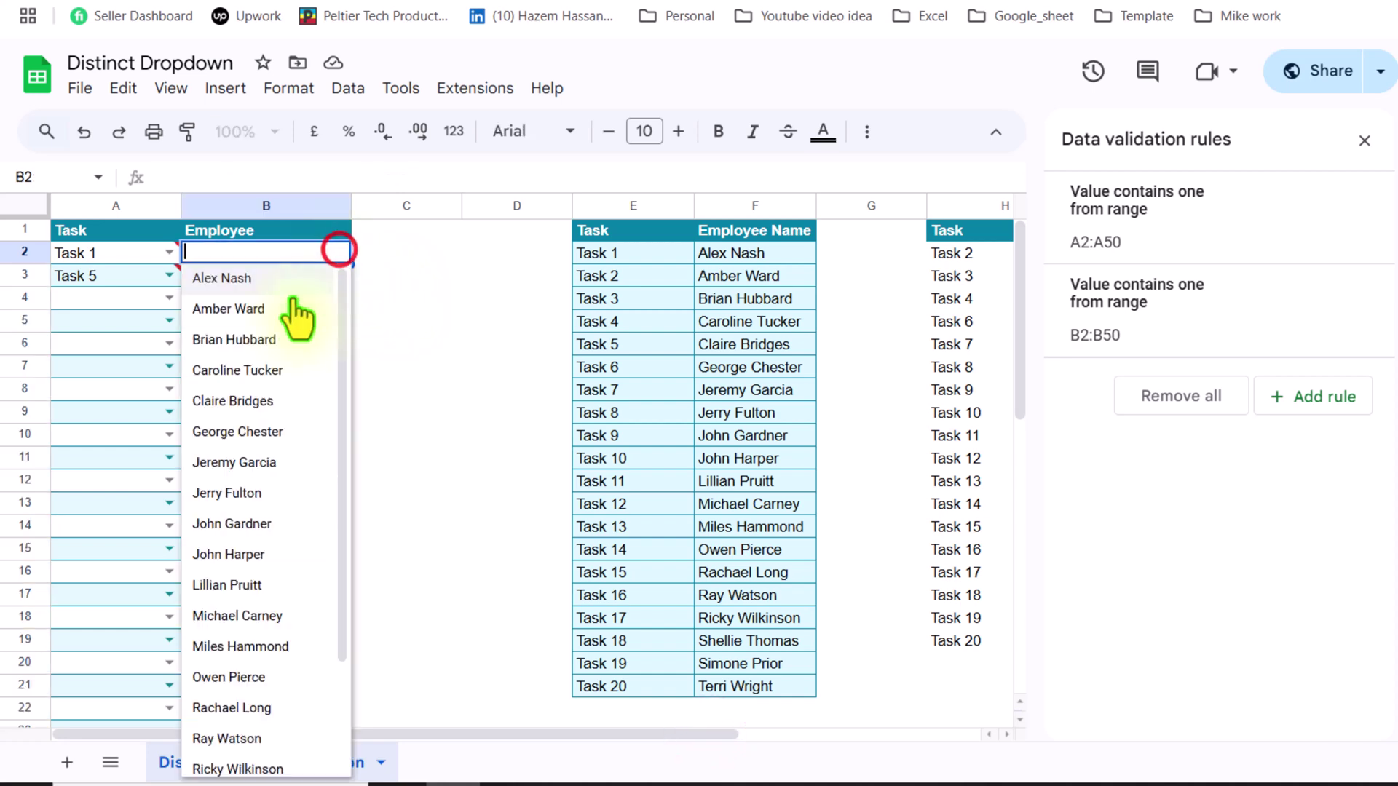
left_click(278, 313)
left_click(325, 274)
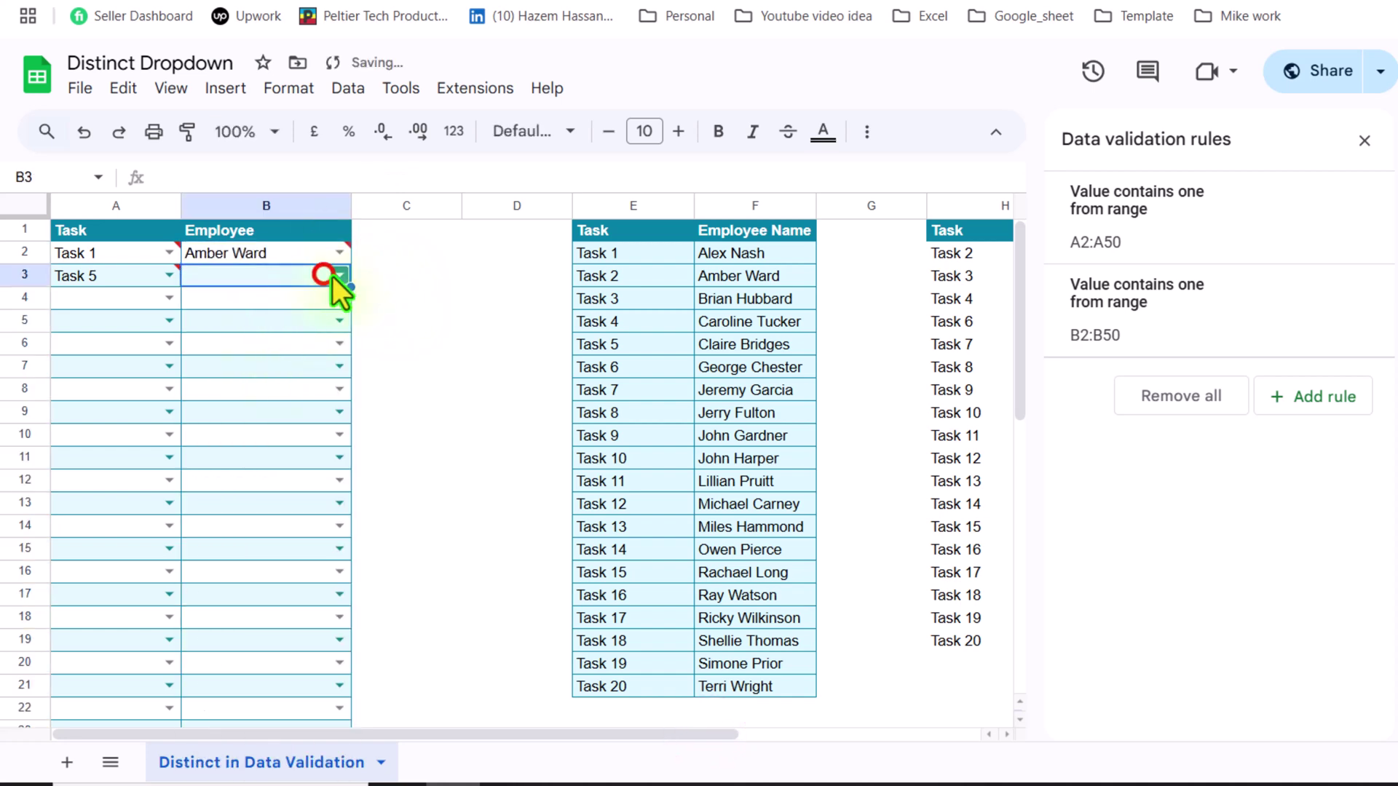
left_click(299, 342)
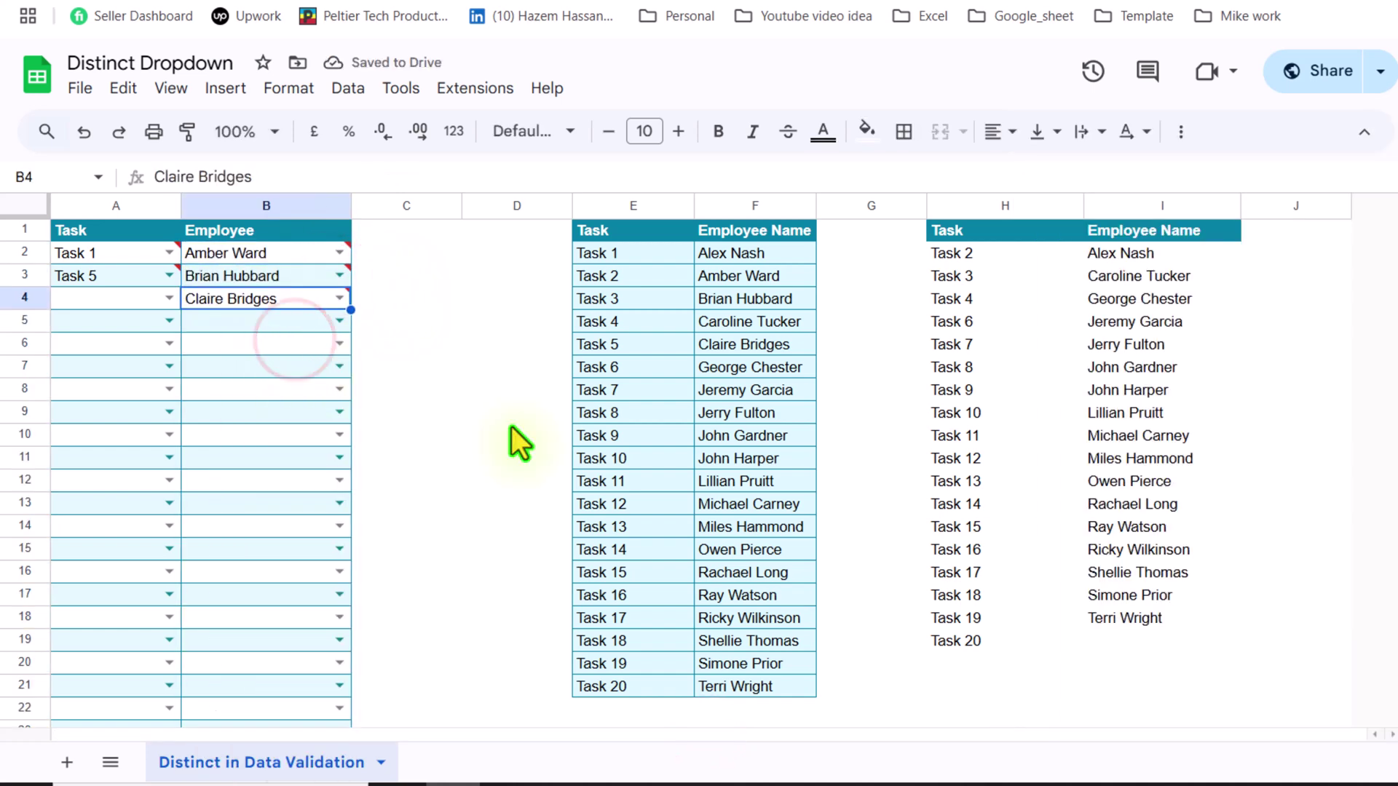